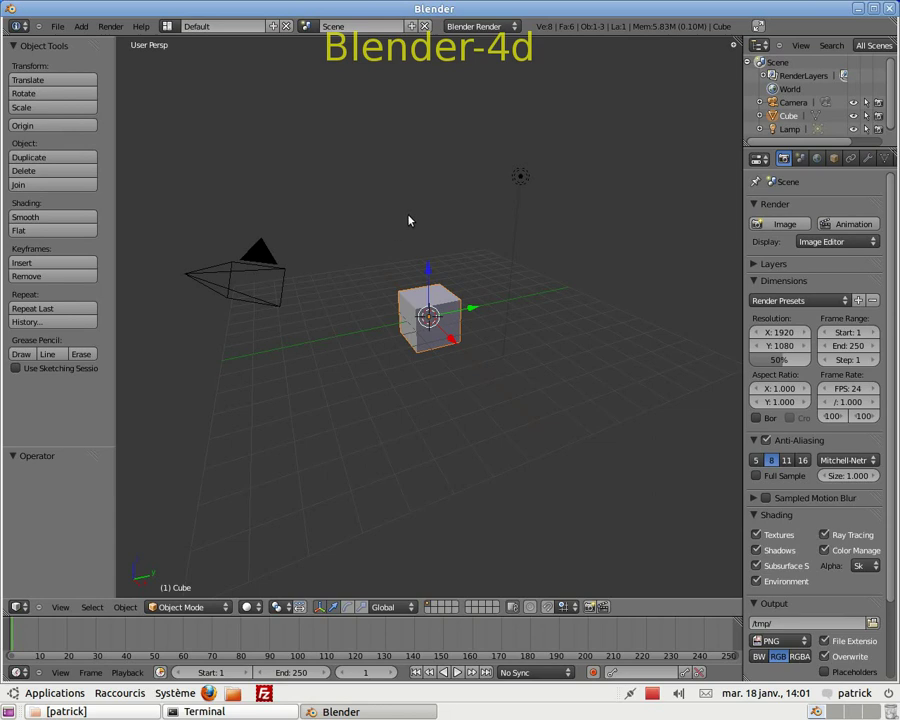
Replace the default cube with a plane mesh and show it in the top orthographic view.
{"action": "key", "text": "x"}
{"action": "left_click", "coordinate": [408, 219]}
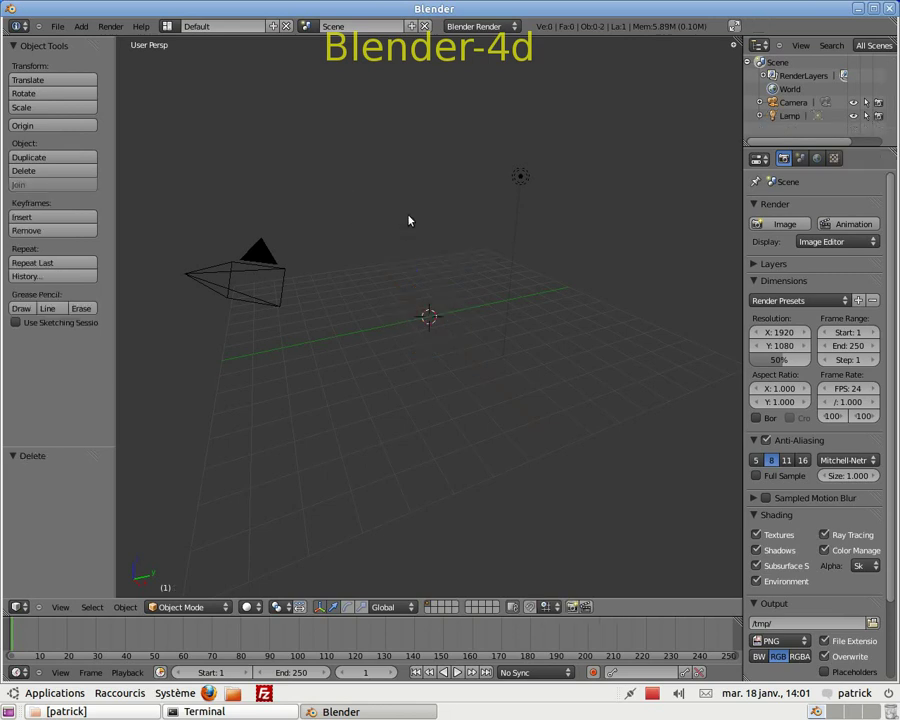
{"action": "key", "text": "shift+a"}
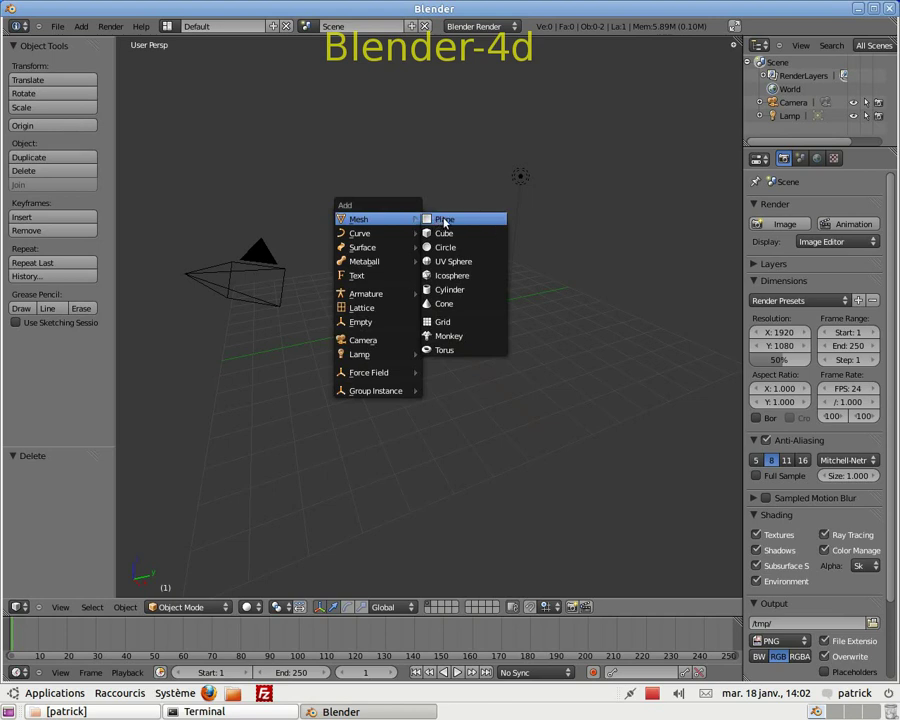
{"action": "left_click", "coordinate": [445, 219]}
{"action": "key", "text": "KP_7"}
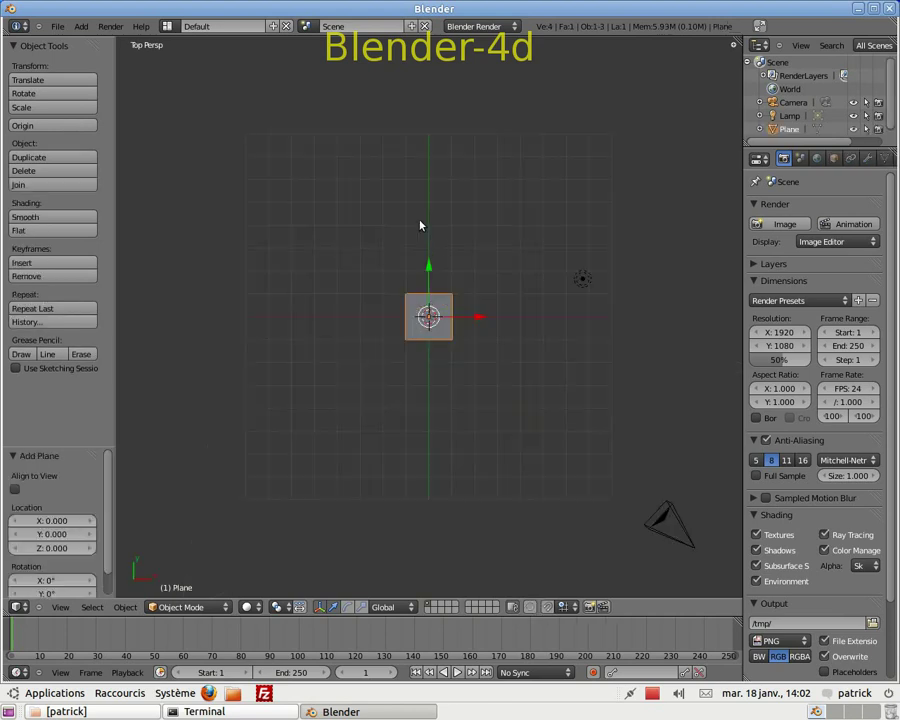
{"action": "key", "text": "KP_5"}
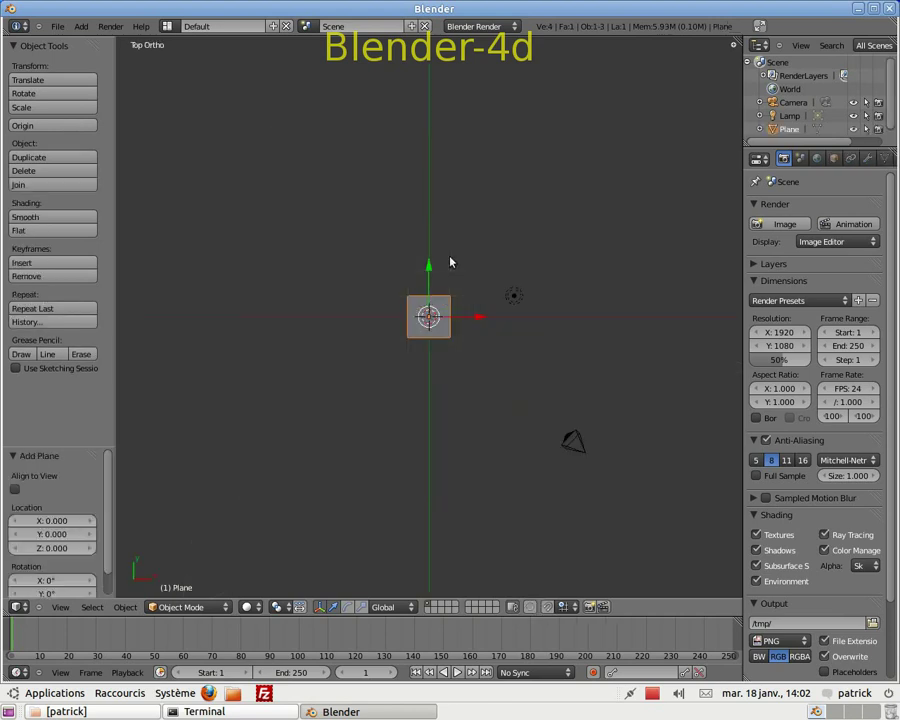
{"action": "scroll", "coordinate": [450, 262], "scroll_direction": "up", "scroll_amount": 5}
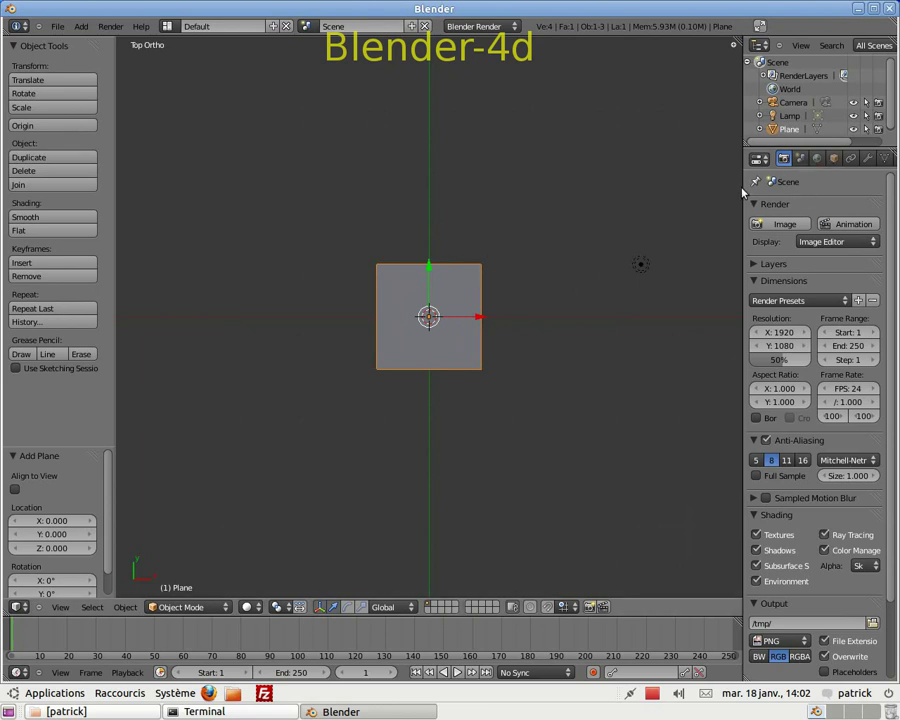
Widen the properties editor and put the plane into Edit Mode with edge selection.
{"action": "left_click_drag", "start_coordinate": [743, 187], "coordinate": [677, 180]}
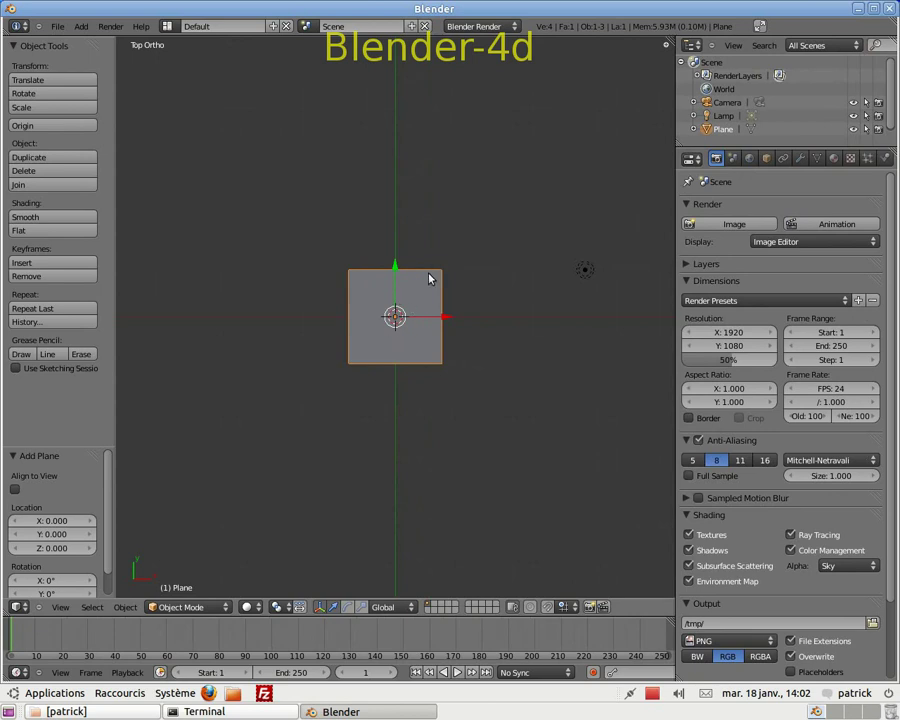
{"action": "key", "text": "Tab"}
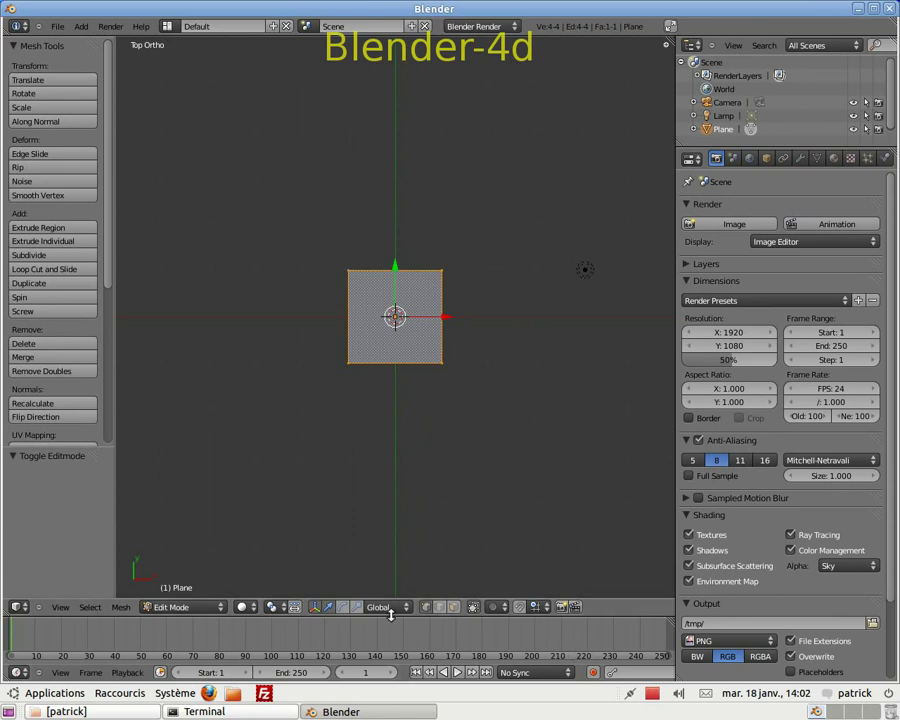
{"action": "left_click", "coordinate": [440, 607]}
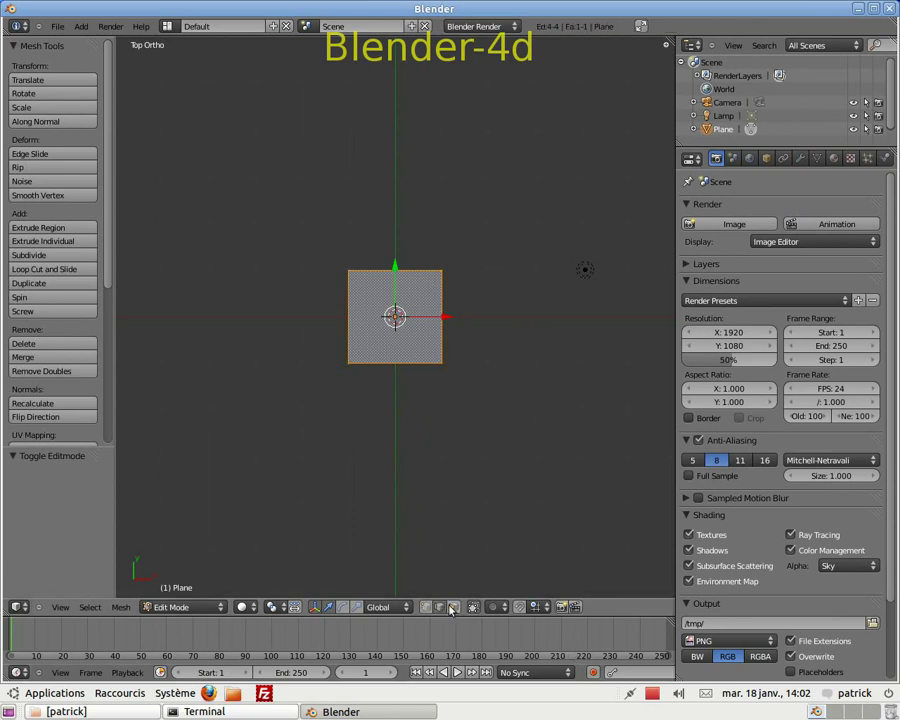
Try the Imperial unit system, and set the scene units to Metric with angles in Degrees.
{"action": "left_click", "coordinate": [734, 161]}
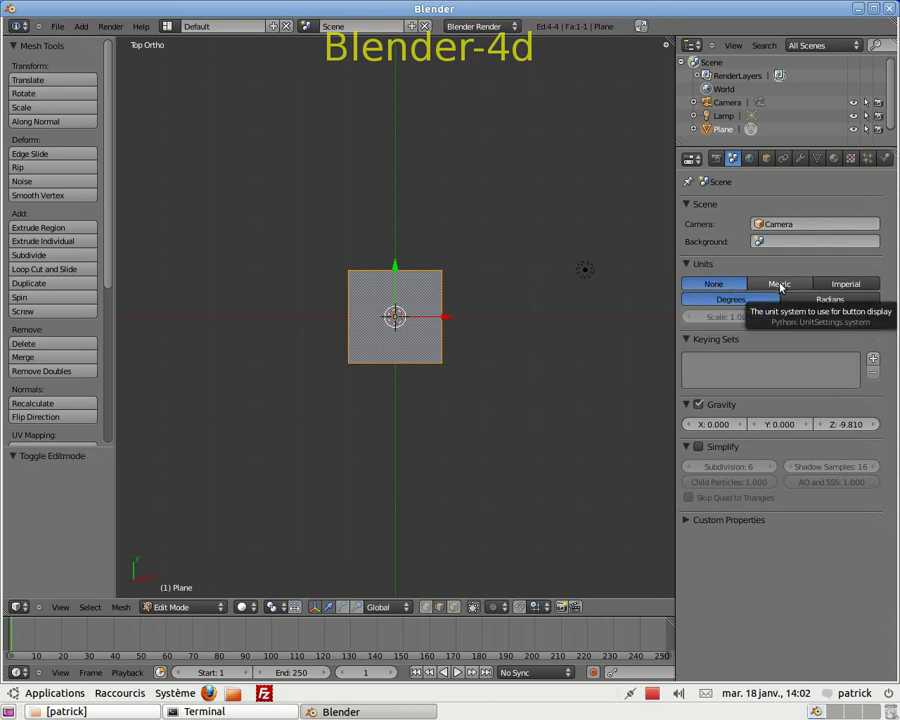
{"action": "left_click", "coordinate": [865, 289]}
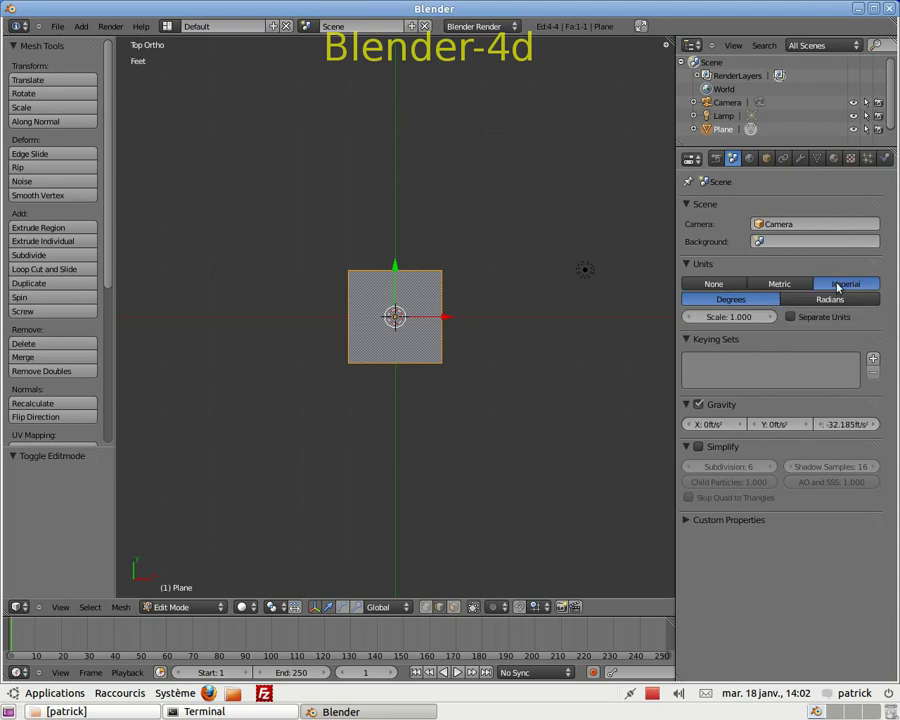
{"action": "left_click", "coordinate": [780, 285]}
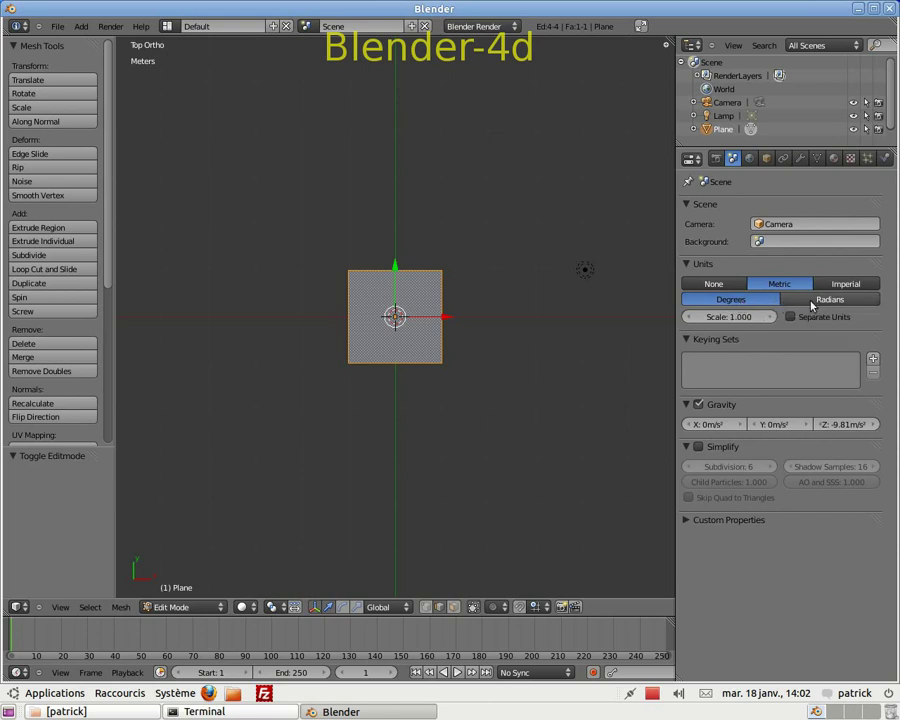
{"action": "left_click", "coordinate": [804, 301]}
{"action": "left_click", "coordinate": [755, 301]}
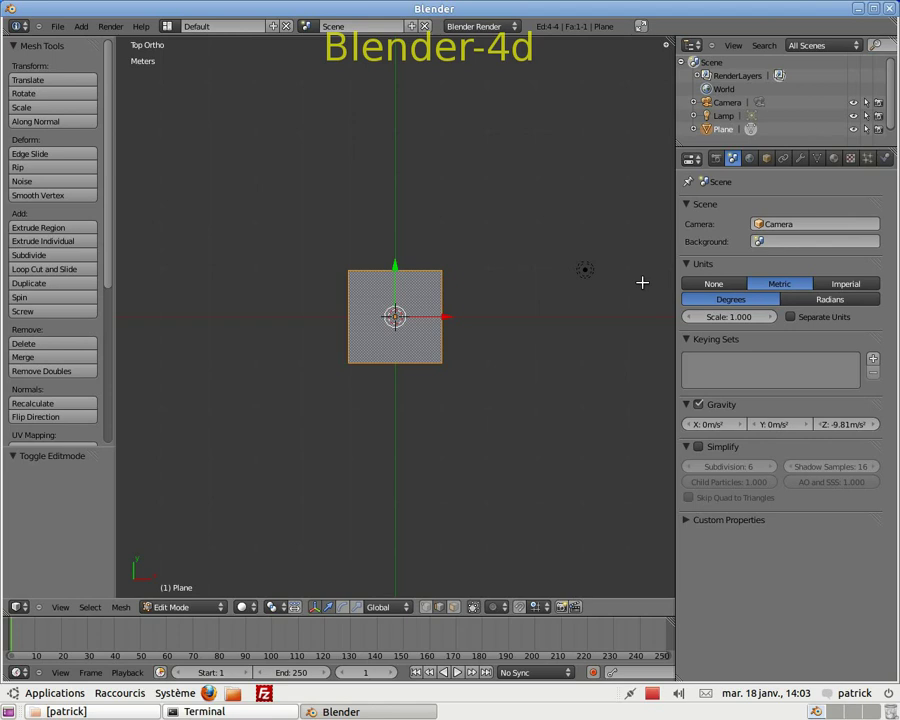
Show the 3D view properties, collapse the Item section and enable the Edge Length display for the mesh.
{"action": "key", "text": "n"}
{"action": "scroll", "coordinate": [635, 338], "scroll_direction": "down", "scroll_amount": 6}
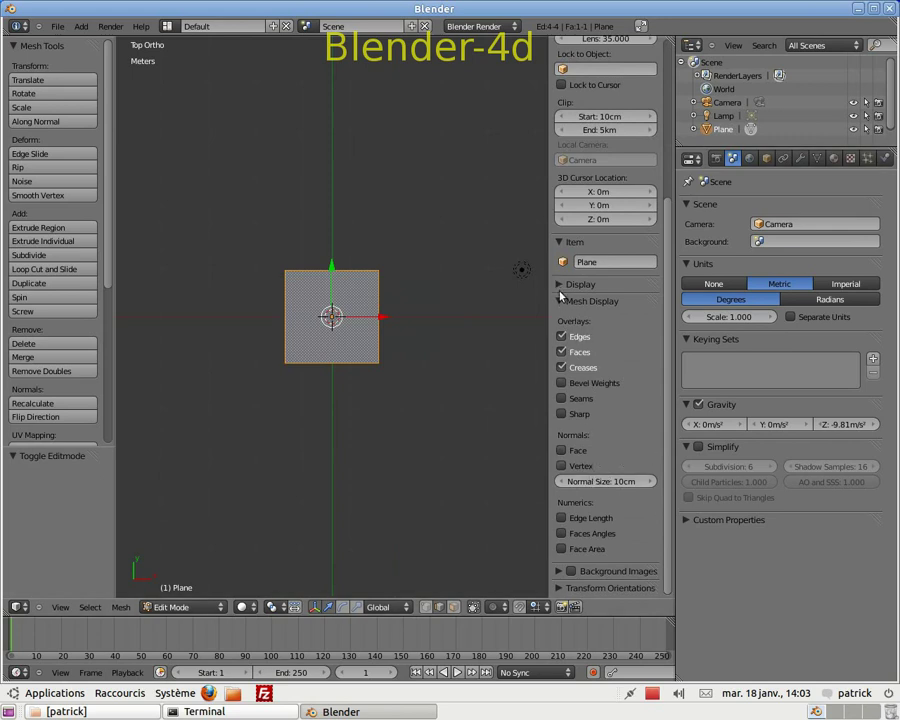
{"action": "left_click", "coordinate": [563, 244]}
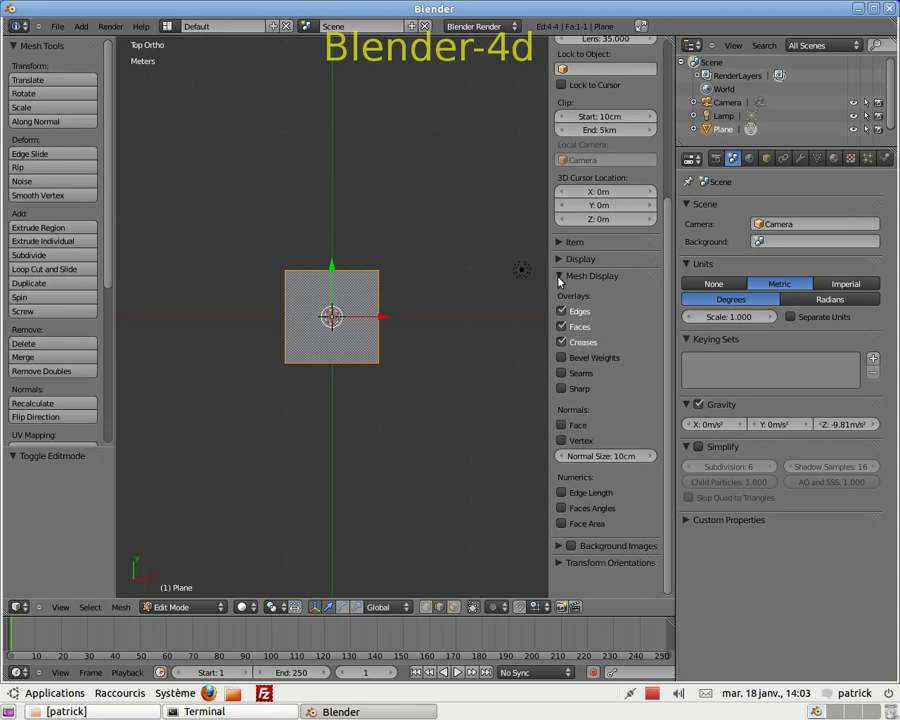
{"action": "left_click", "coordinate": [560, 276]}
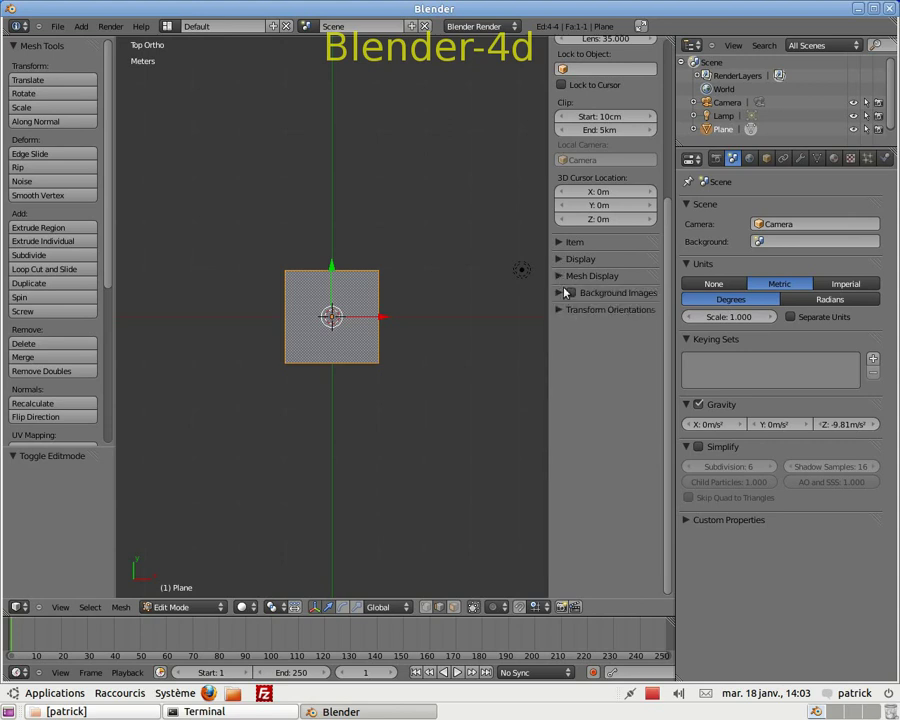
{"action": "left_click", "coordinate": [563, 276]}
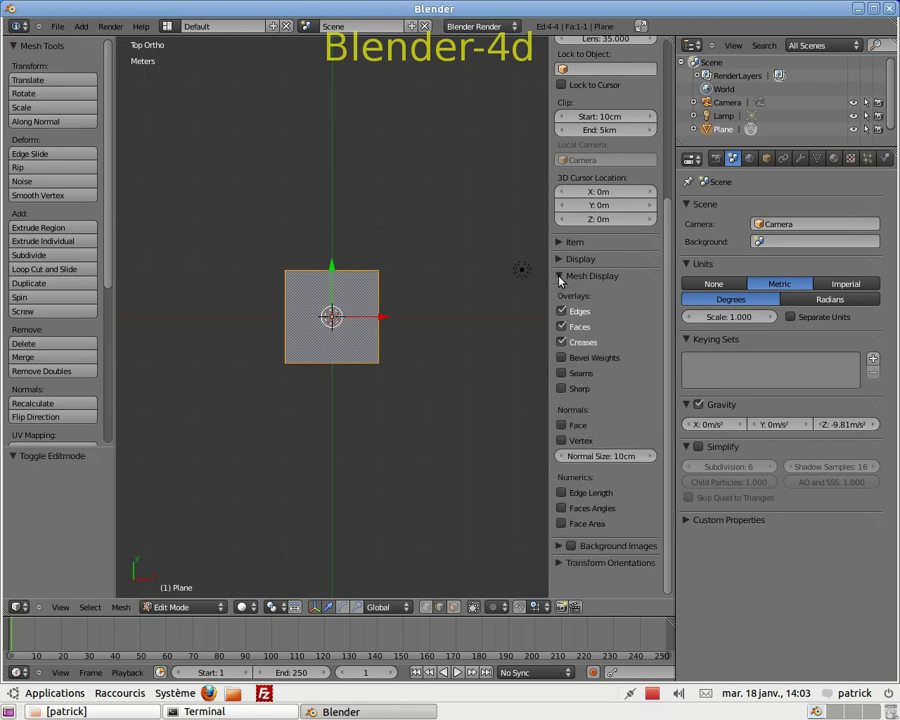
{"action": "left_click", "coordinate": [562, 493]}
{"action": "scroll", "coordinate": [343, 270], "scroll_direction": "up", "scroll_amount": 1}
{"action": "scroll", "coordinate": [343, 270], "scroll_direction": "up", "scroll_amount": 3}
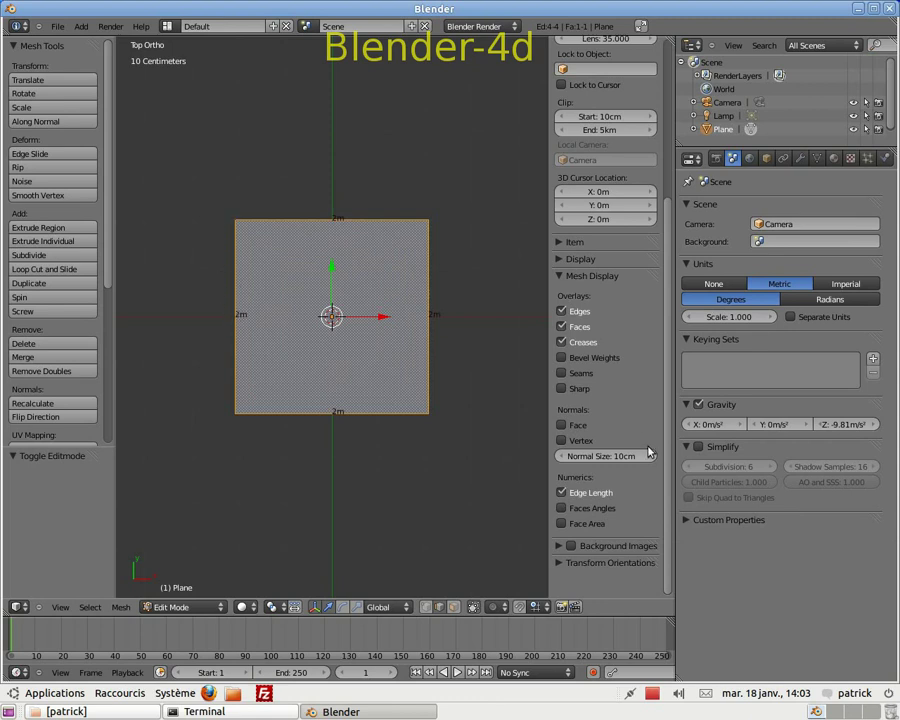
Turn off the Edge Length display, check the Faces Angles display and leave only Face Area enabled.
{"action": "left_click", "coordinate": [561, 492]}
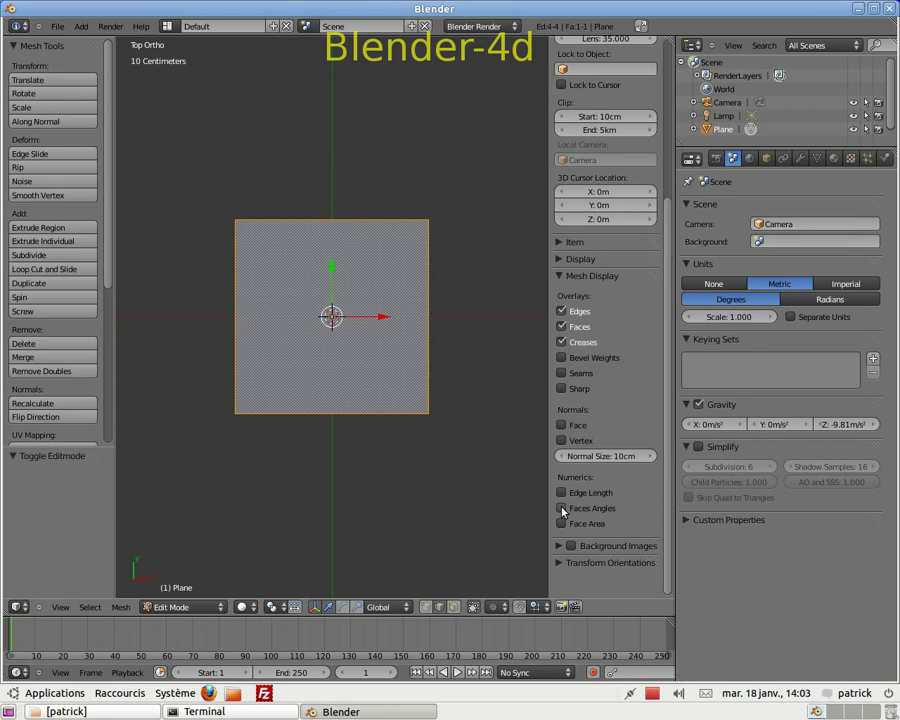
{"action": "left_click", "coordinate": [561, 508]}
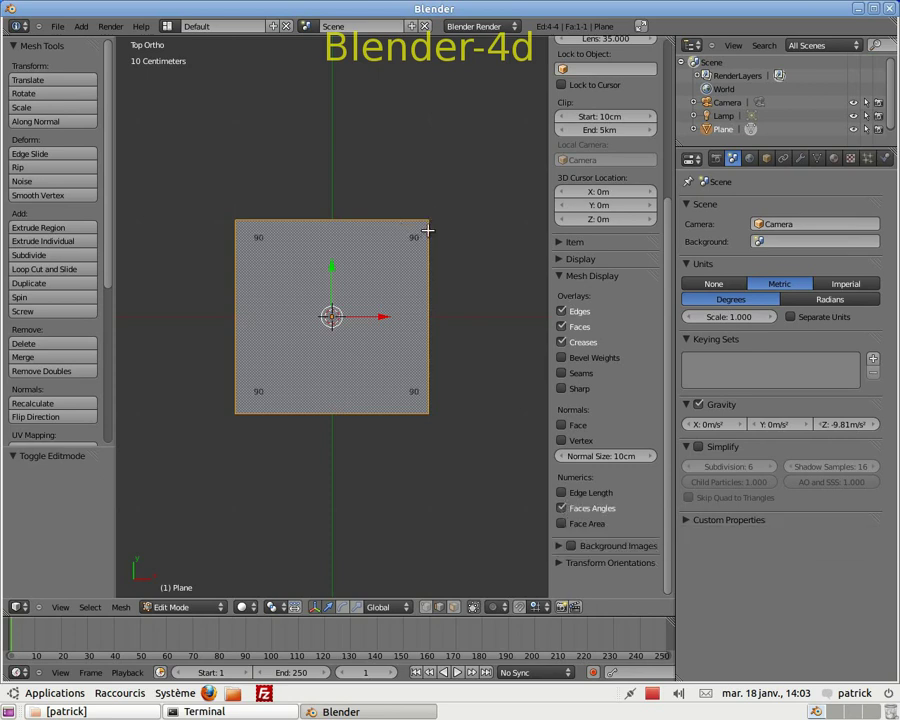
{"action": "left_click", "coordinate": [561, 508]}
{"action": "left_click", "coordinate": [561, 523]}
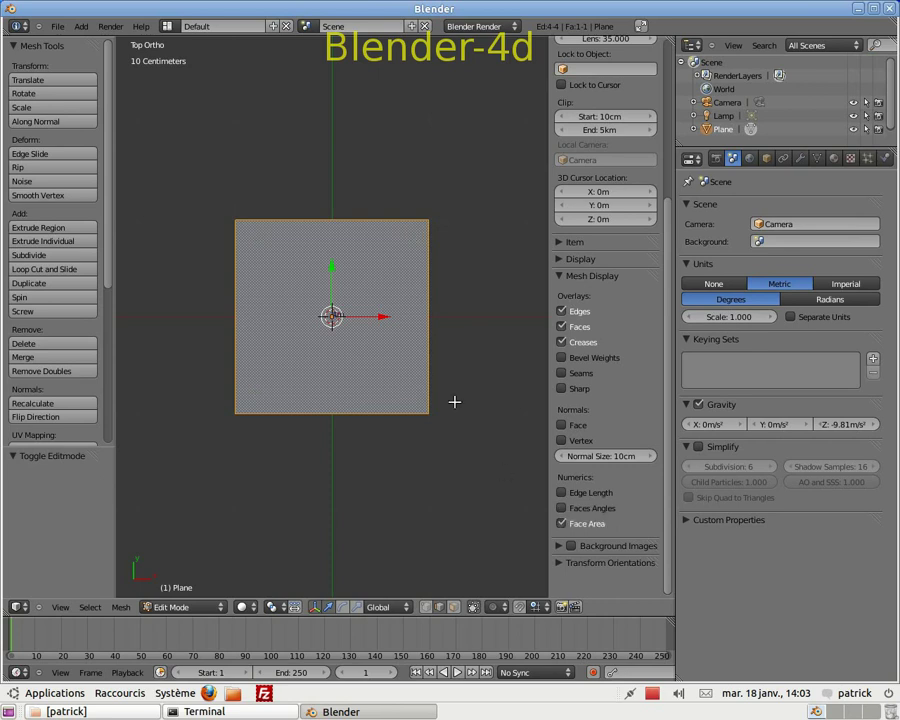
{"action": "scroll", "coordinate": [350, 325], "scroll_direction": "up", "scroll_amount": 5}
{"action": "scroll", "coordinate": [355, 325], "scroll_direction": "down", "scroll_amount": 3}
{"action": "mouse_move", "coordinate": [356, 327]}
{"action": "middle_mouse_down"}
{"action": "mouse_move", "coordinate": [301, 346]}
{"action": "mouse_move", "coordinate": [394, 402]}
{"action": "mouse_move", "coordinate": [374, 342]}
{"action": "mouse_move", "coordinate": [344, 343]}
{"action": "middle_mouse_up"}
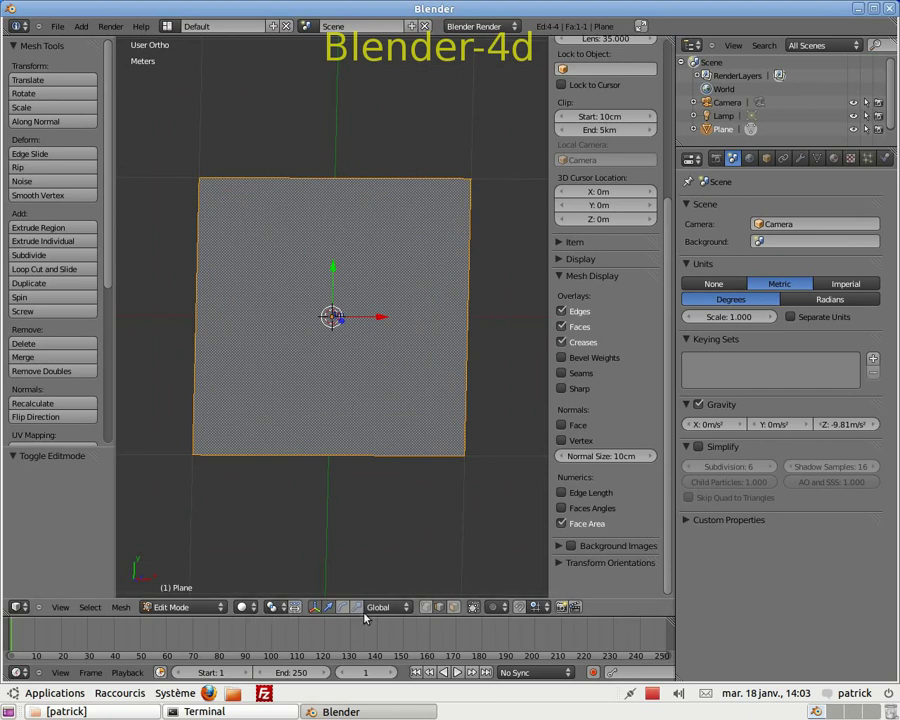
Hide the 3D manipulator and inspect the face area label at the plane's centre in orthographic view.
{"action": "left_click", "coordinate": [315, 607]}
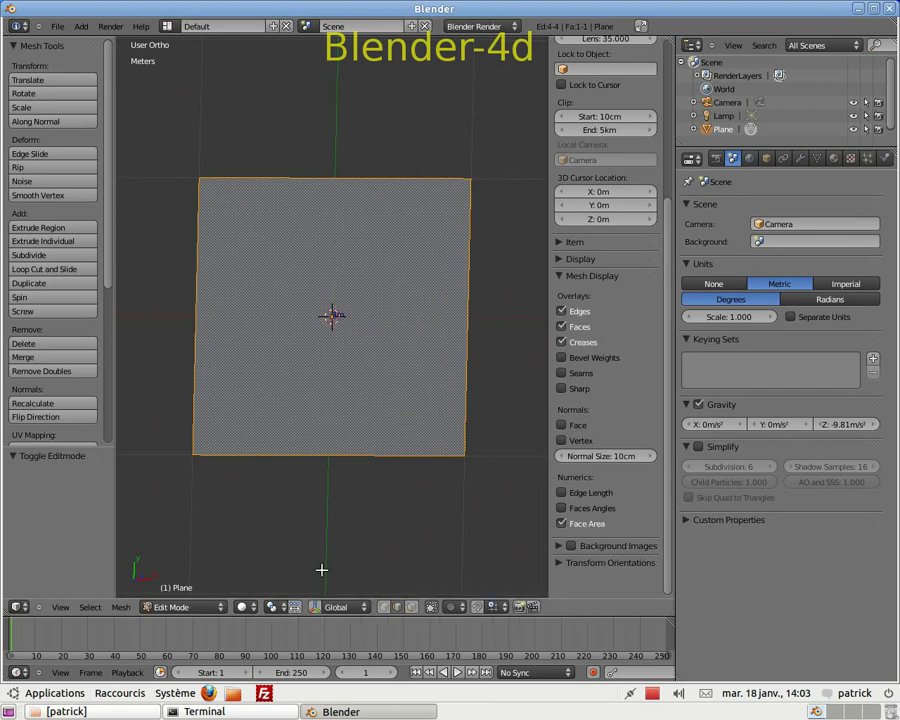
{"action": "key", "text": "h"}
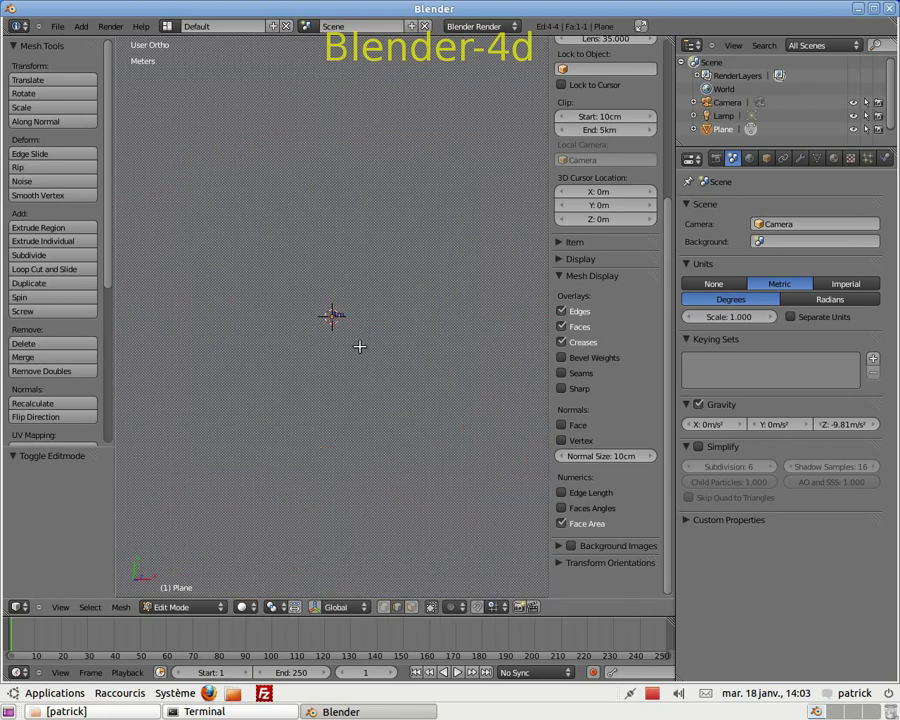
{"action": "key", "text": "alt+h"}
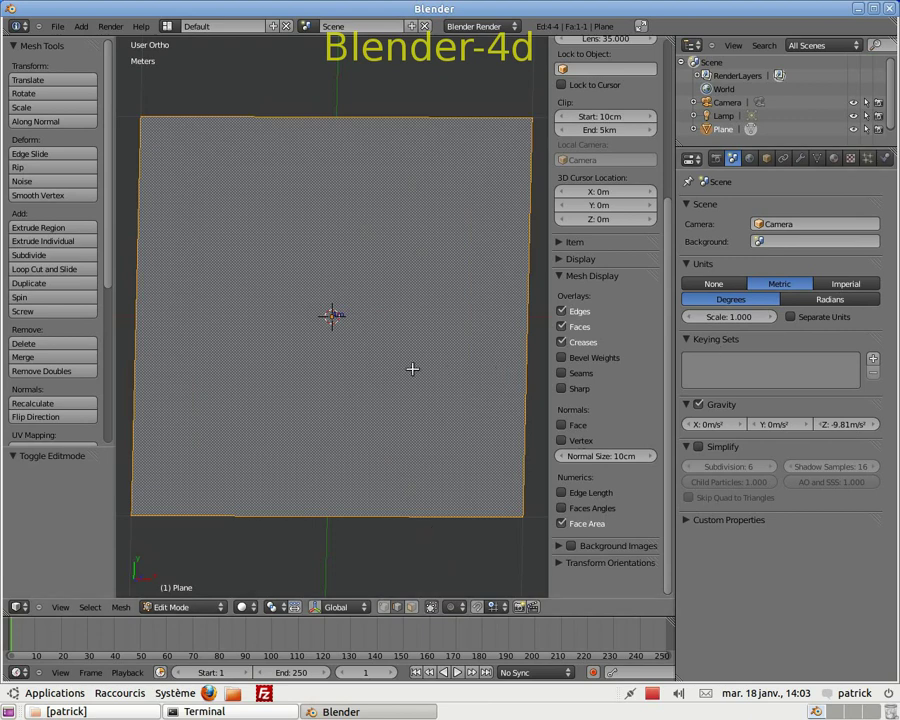
{"action": "key", "text": "KP_5"}
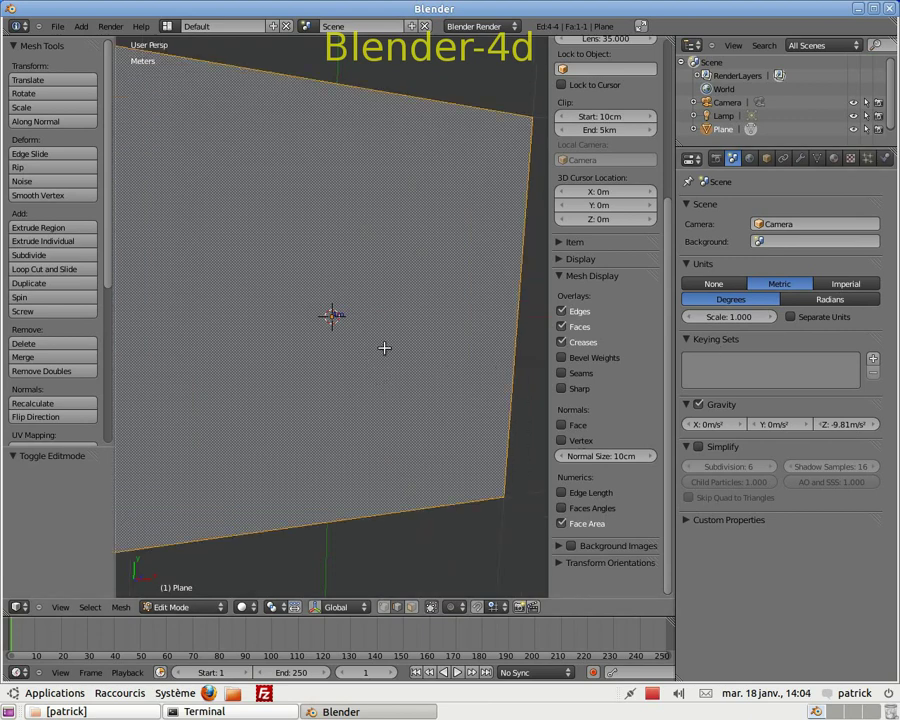
{"action": "key", "text": "KP_5"}
{"action": "scroll", "coordinate": [460, 385], "scroll_direction": "down", "scroll_amount": 2}
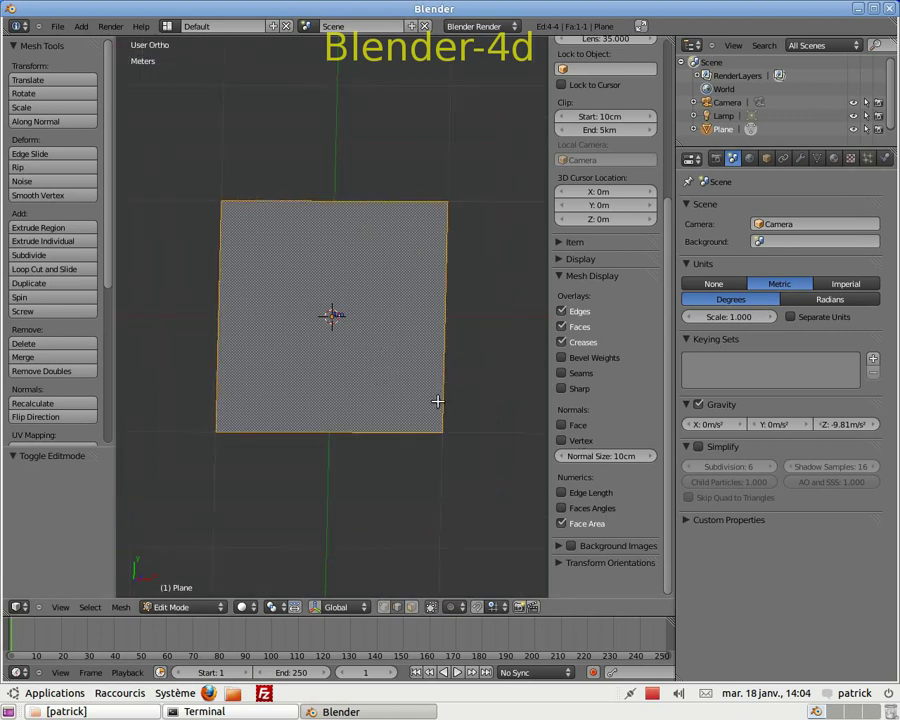
Set the scene's unit scale to 0.01.
{"action": "left_click", "coordinate": [753, 320]}
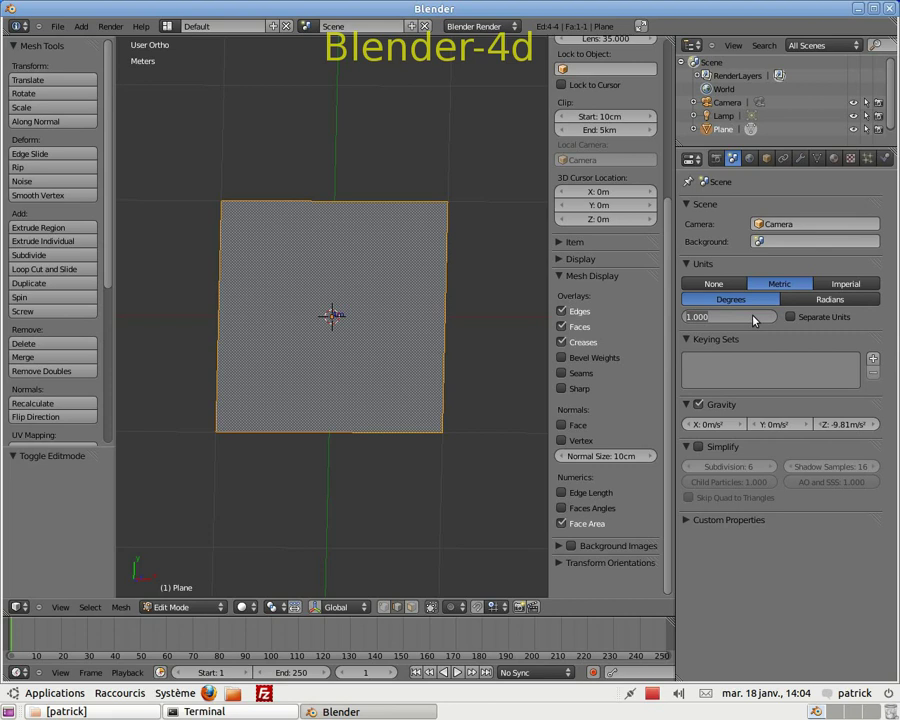
{"action": "type", "text": "0.01"}
{"action": "key", "text": "Return"}
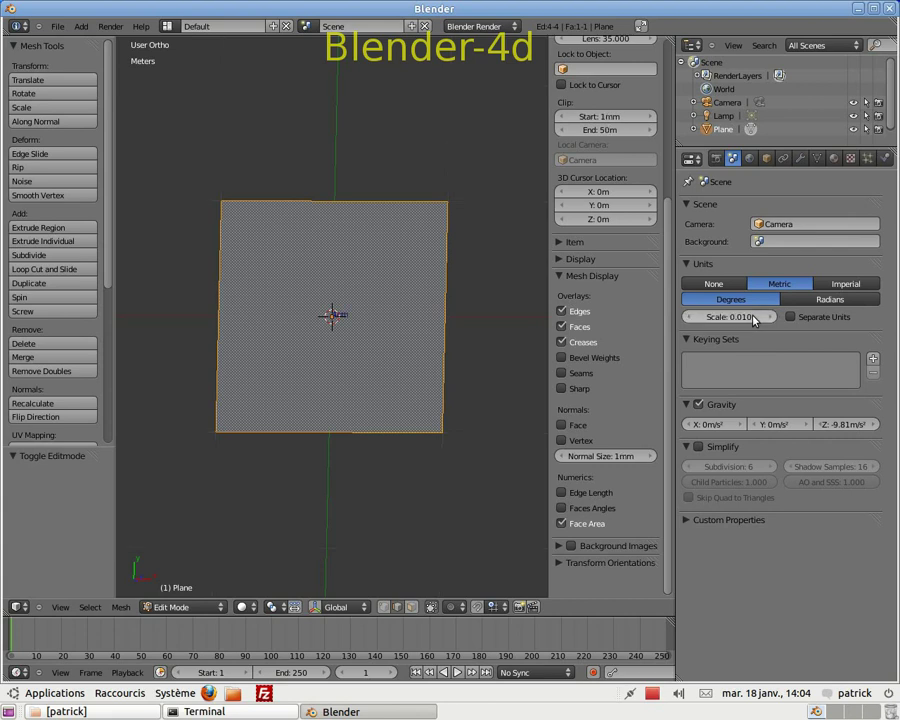
{"action": "scroll", "coordinate": [370, 327], "scroll_direction": "up", "scroll_amount": 1}
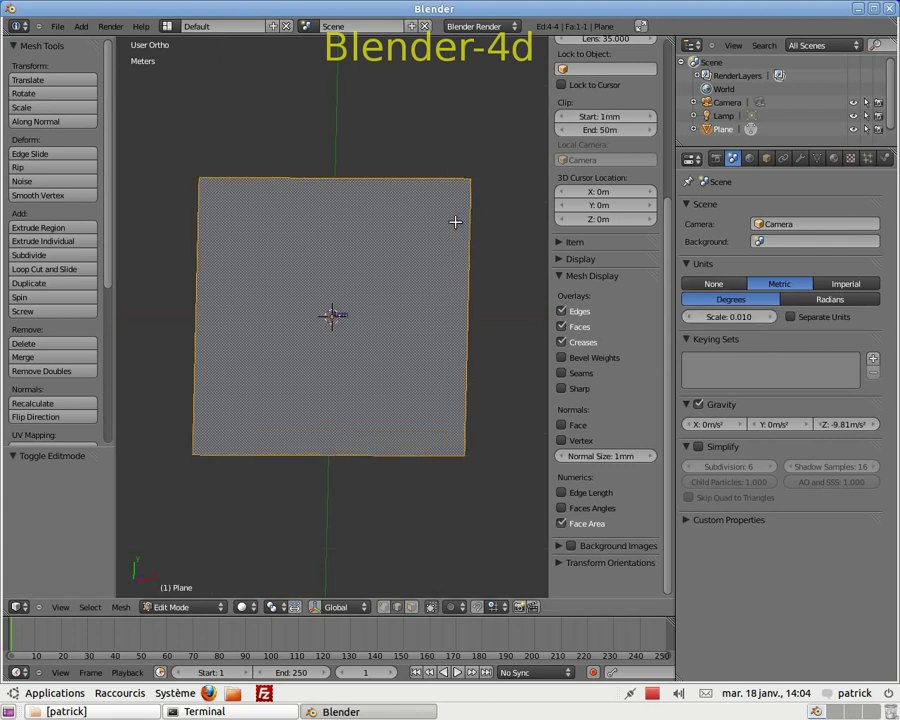
Select the plane's upper edge, return to the top orthographic view and display Edge Length instead of Face Area.
{"action": "right_click", "coordinate": [438, 177]}
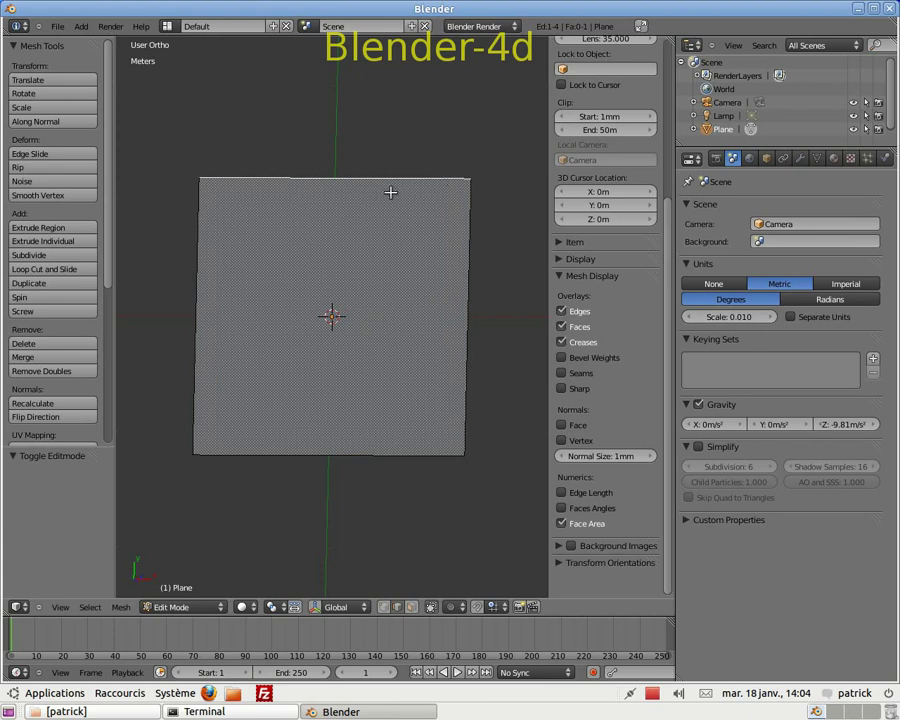
{"action": "key", "text": "KP_5"}
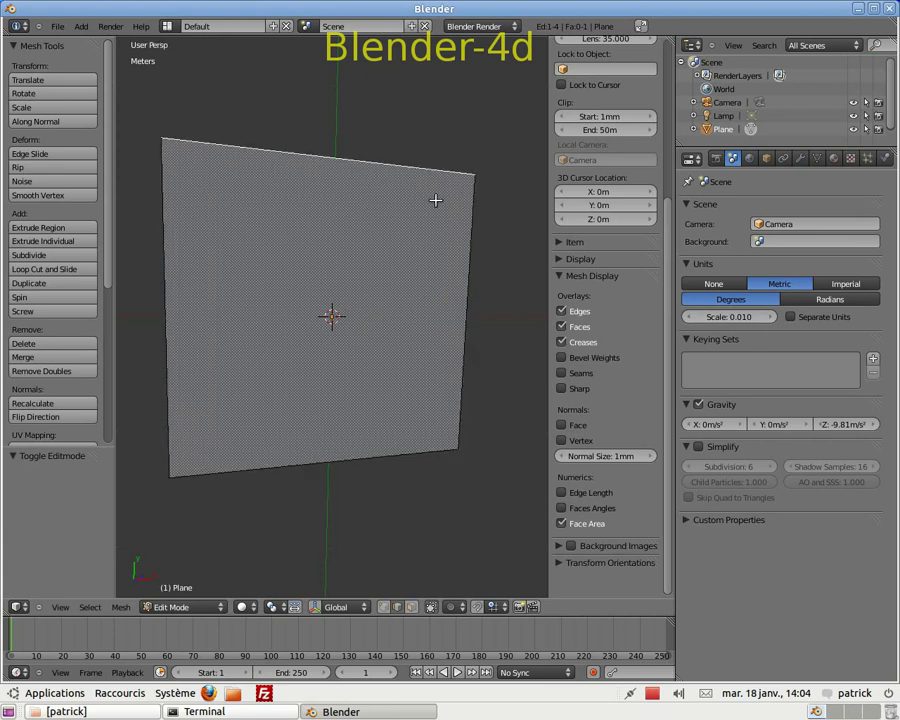
{"action": "key", "text": "KP_5"}
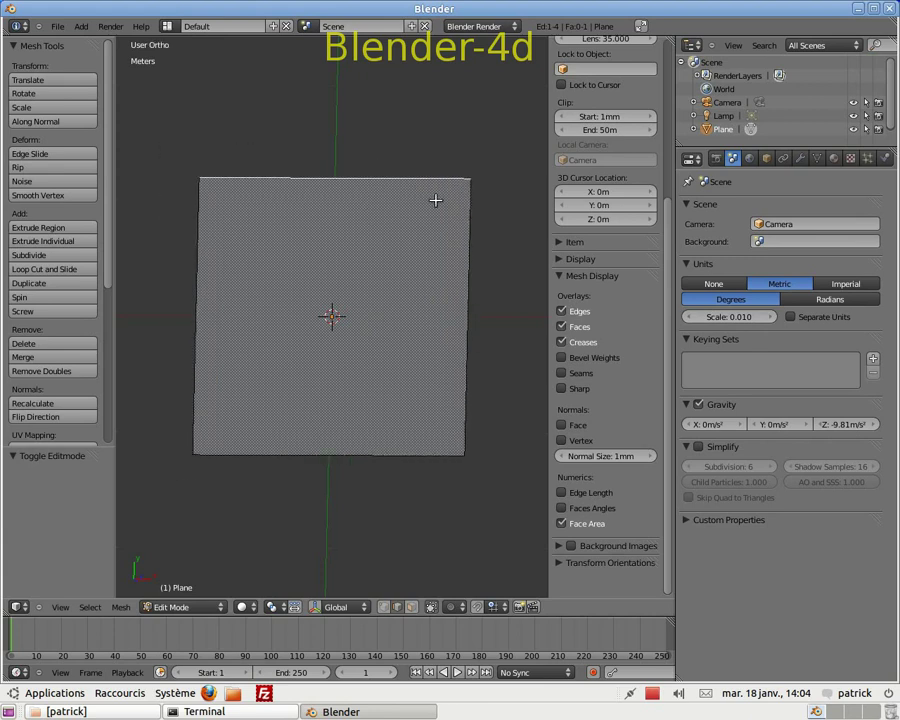
{"action": "key", "text": "KP_1"}
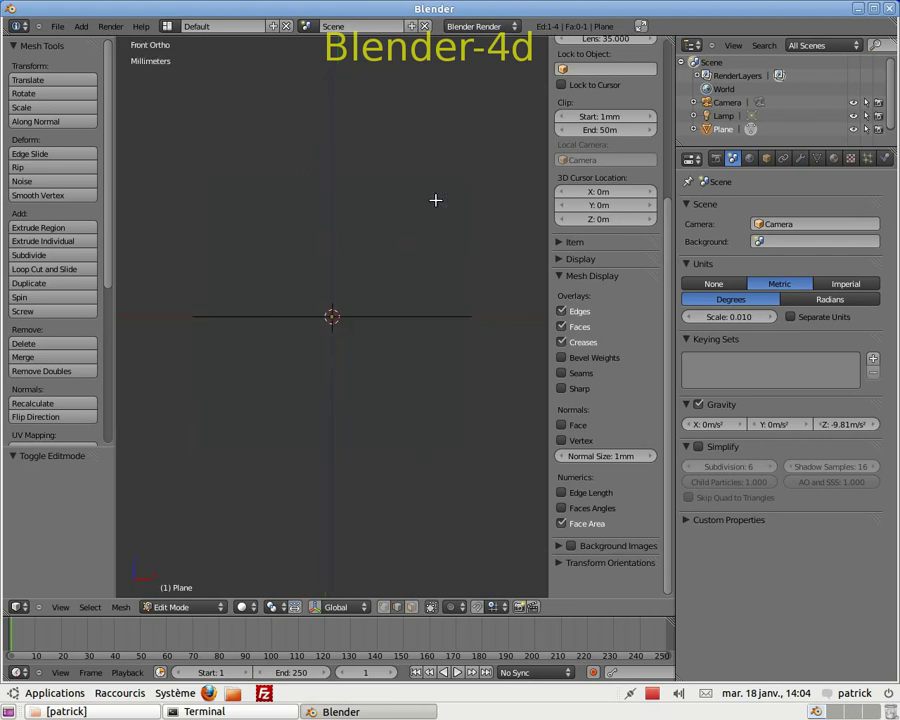
{"action": "key", "text": "KP_7"}
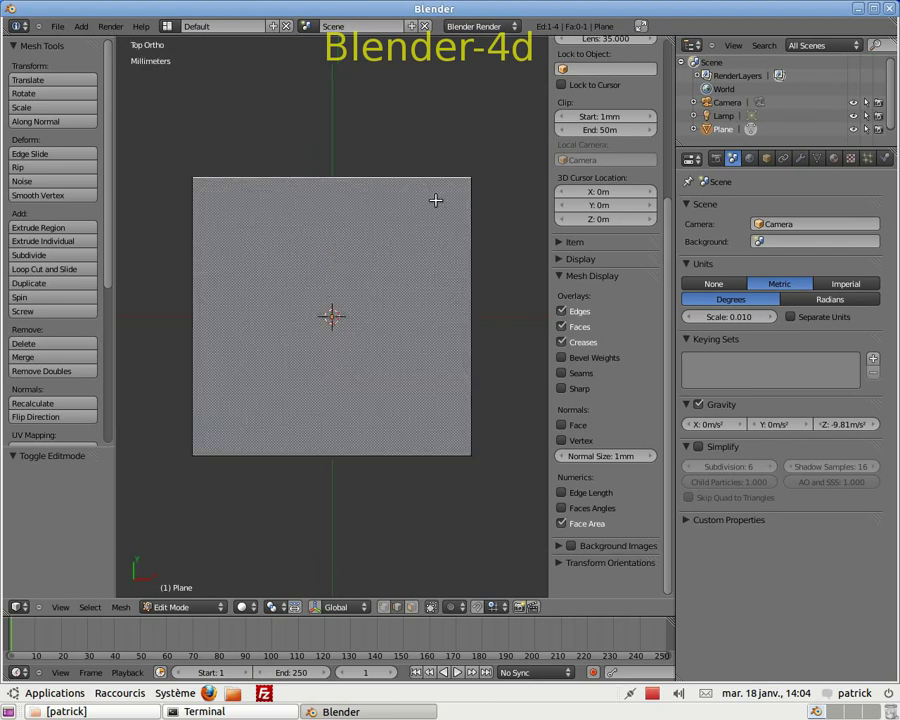
{"action": "key", "text": "Tab"}
{"action": "left_click", "coordinate": [561, 524]}
{"action": "left_click", "coordinate": [561, 493]}
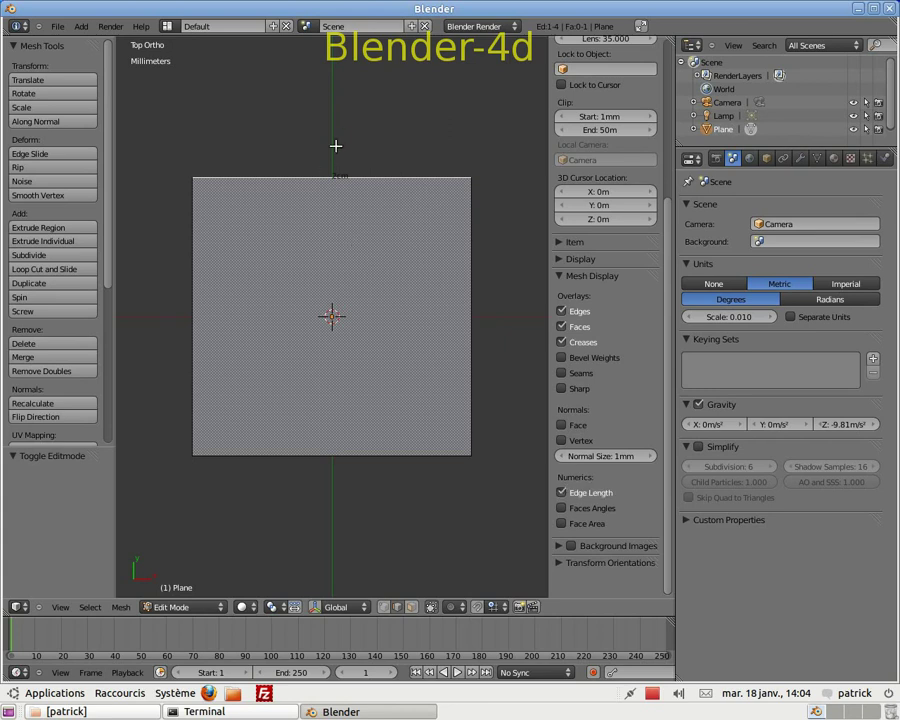
Examine the edge length label on the plane's upper edge from angled, front and top orthographic views.
{"action": "scroll", "coordinate": [352, 157], "scroll_direction": "up", "scroll_amount": 3}
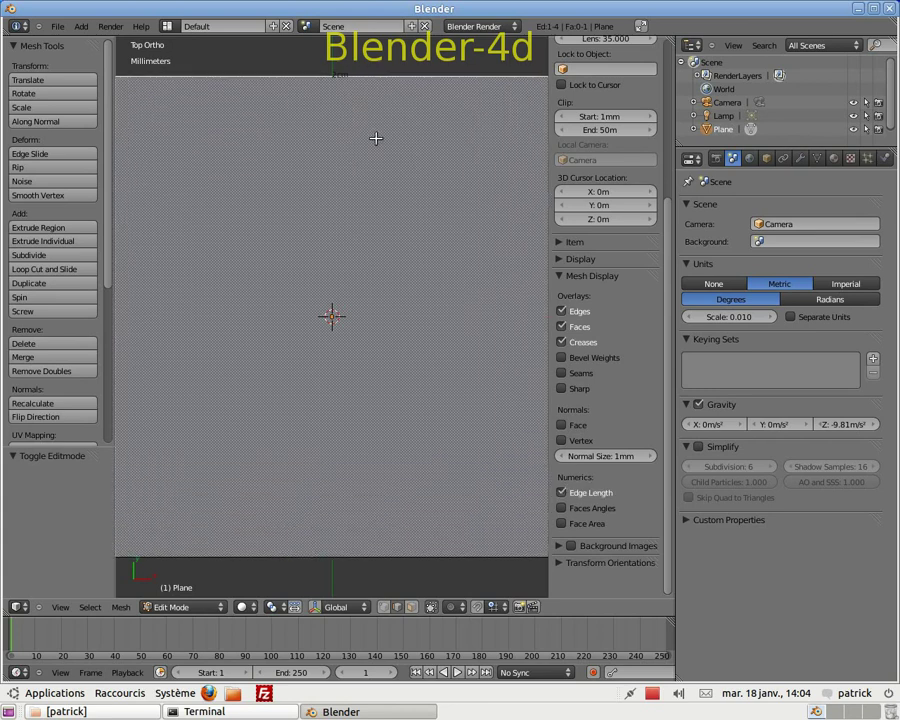
{"action": "middle_click_drag", "start_coordinate": [373, 147], "coordinate": [404, 384], "text": "shift"}
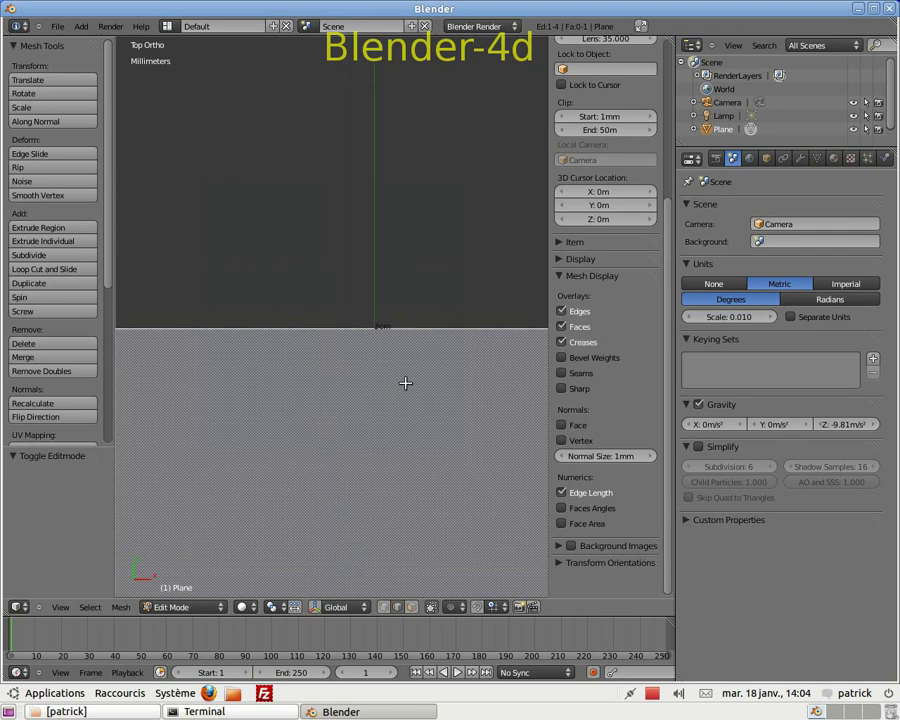
{"action": "middle_click_drag", "start_coordinate": [331, 382], "coordinate": [392, 426]}
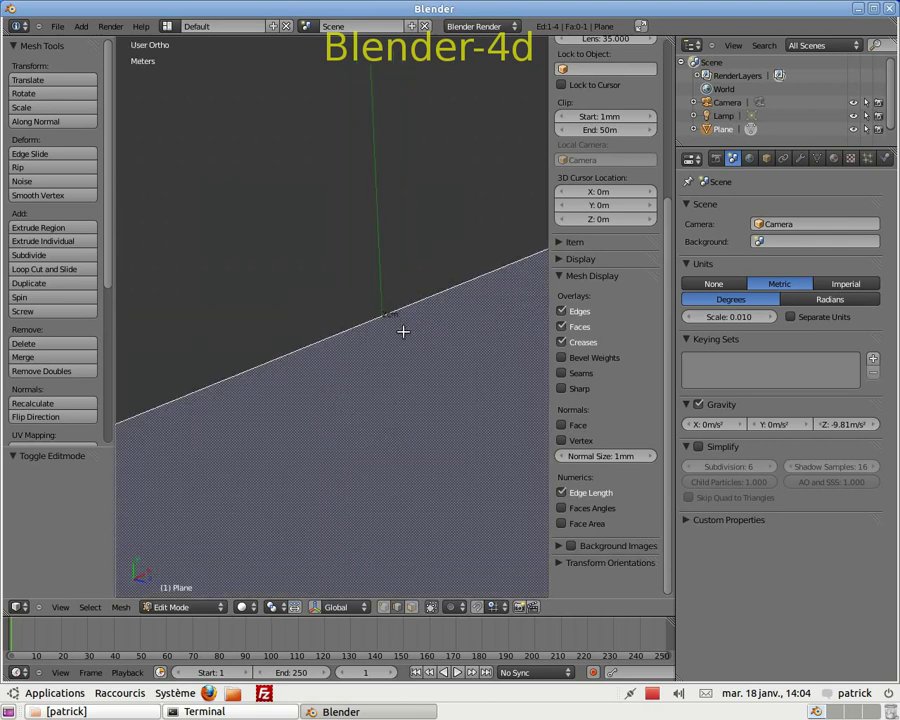
{"action": "key", "text": "KP_1"}
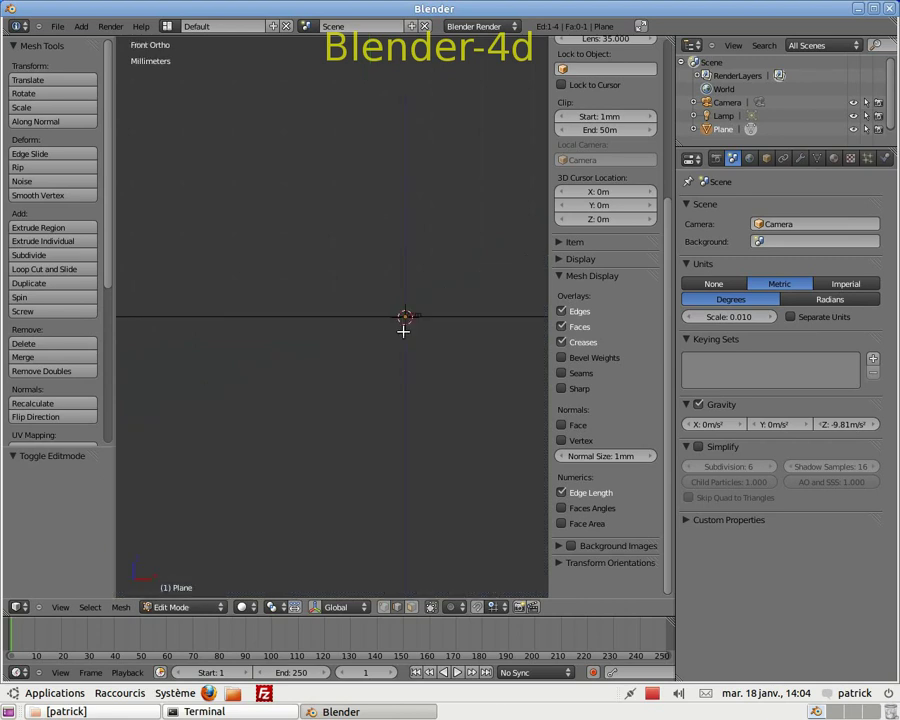
{"action": "key", "text": "KP_7"}
{"action": "scroll", "coordinate": [402, 329], "scroll_direction": "down", "scroll_amount": 5}
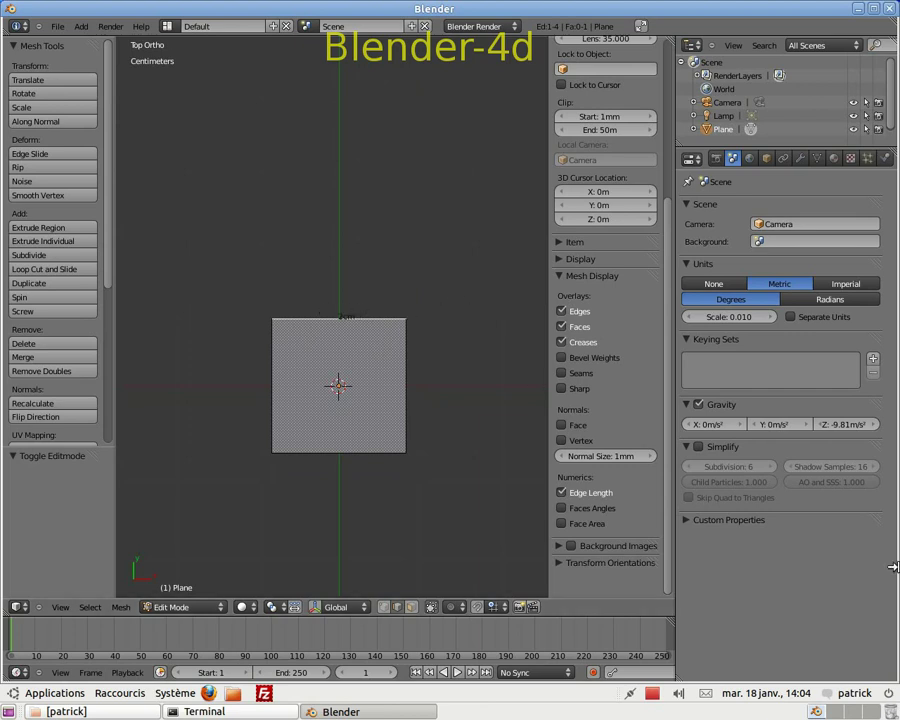
Set the scene's unit scale to 0.001 and check the length label on the plane's upper edge.
{"action": "left_click", "coordinate": [751, 317]}
{"action": "type", "text": "0.001"}
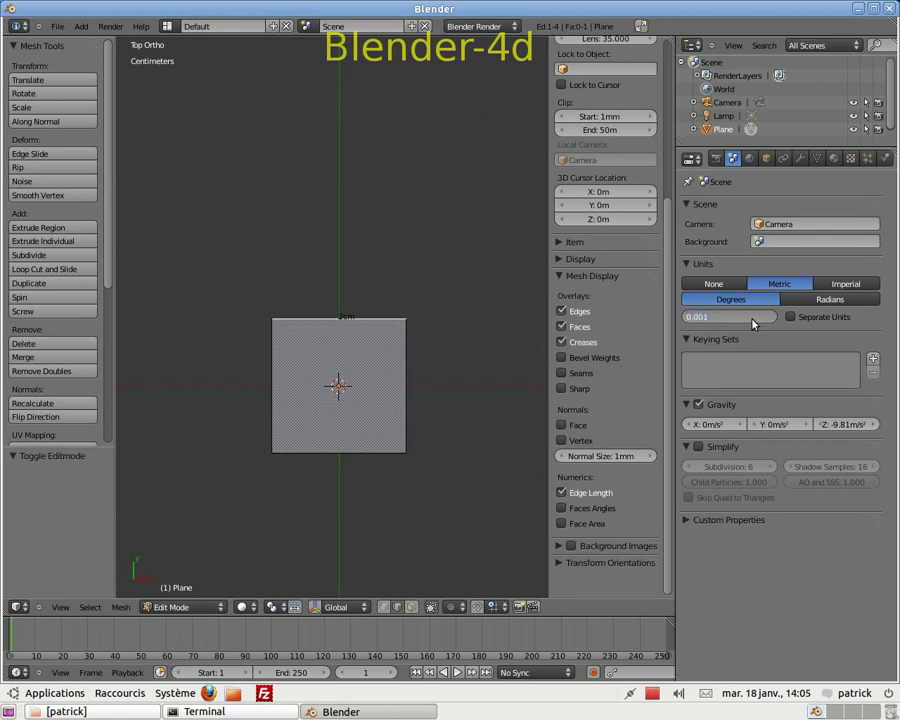
{"action": "key", "text": "Return"}
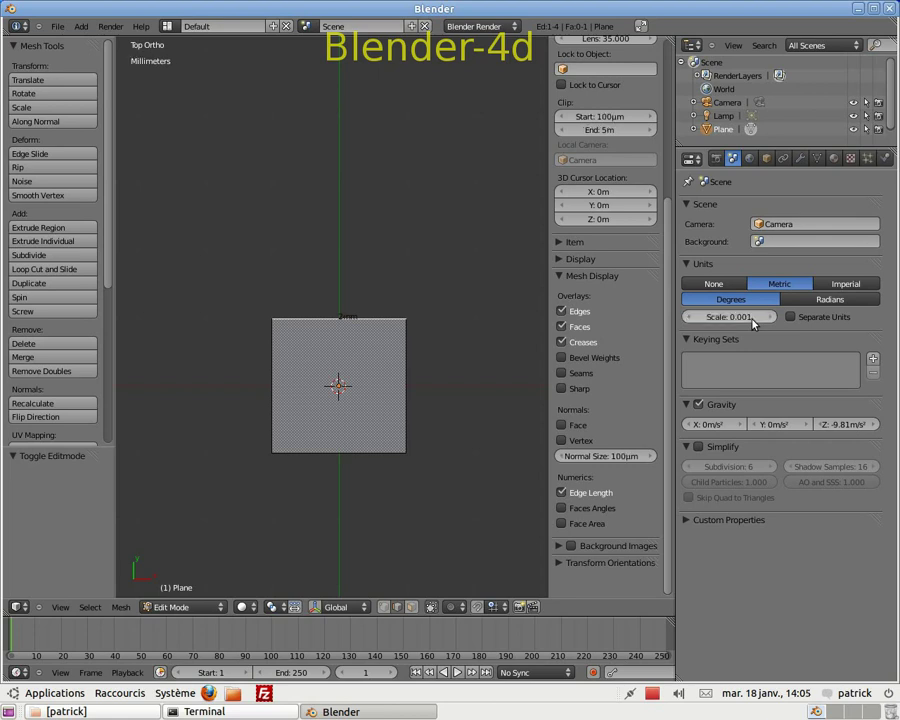
{"action": "scroll", "coordinate": [350, 331], "scroll_direction": "up", "scroll_amount": 6}
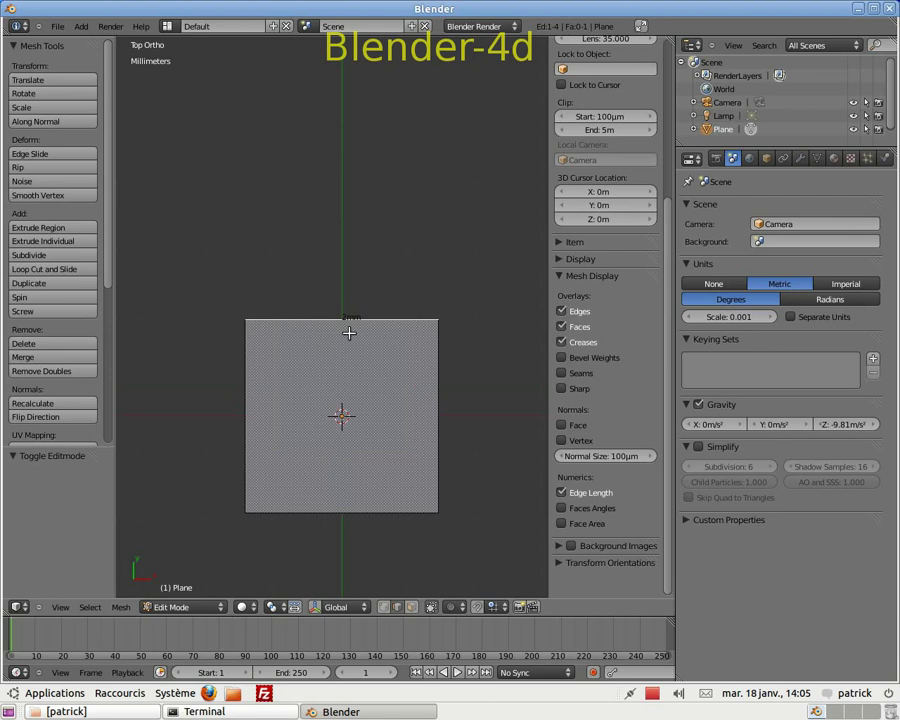
{"action": "middle_click_drag", "start_coordinate": [362, 353], "coordinate": [456, 406]}
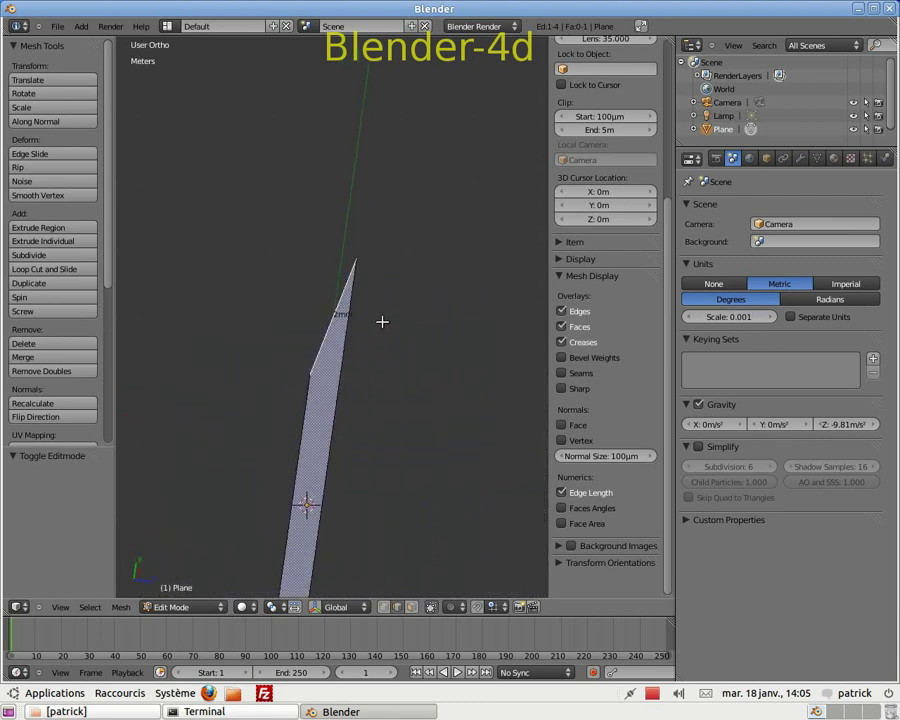
{"action": "key", "text": "KP_7"}
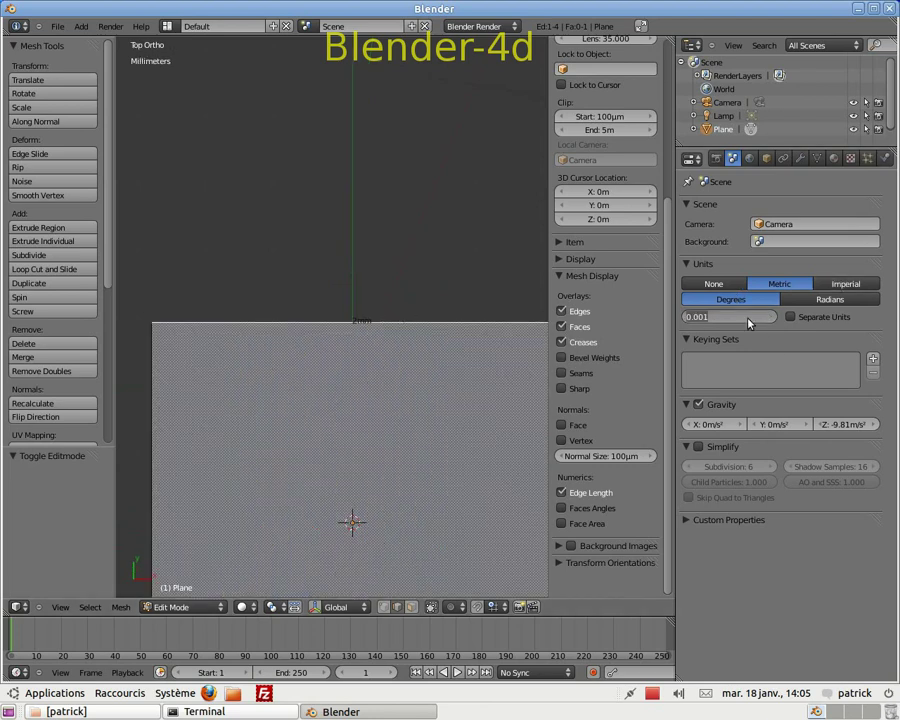
Set the scene's unit scale to 1000 and check the upper edge's length label up close.
{"action": "type", "text": "1000"}
{"action": "key", "text": "Return"}
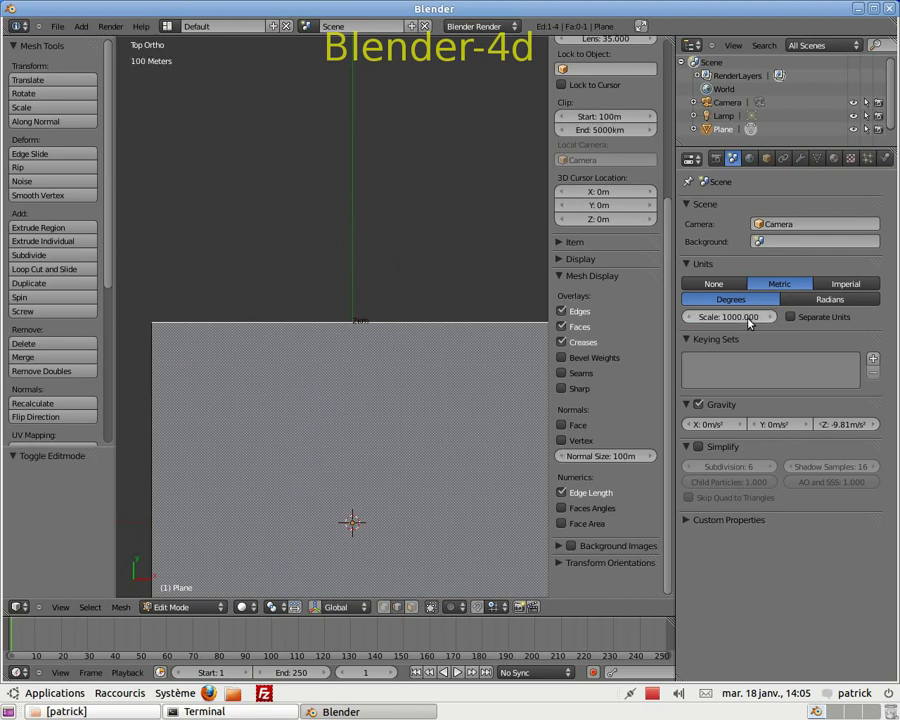
{"action": "scroll", "coordinate": [402, 392], "scroll_direction": "up", "scroll_amount": 2}
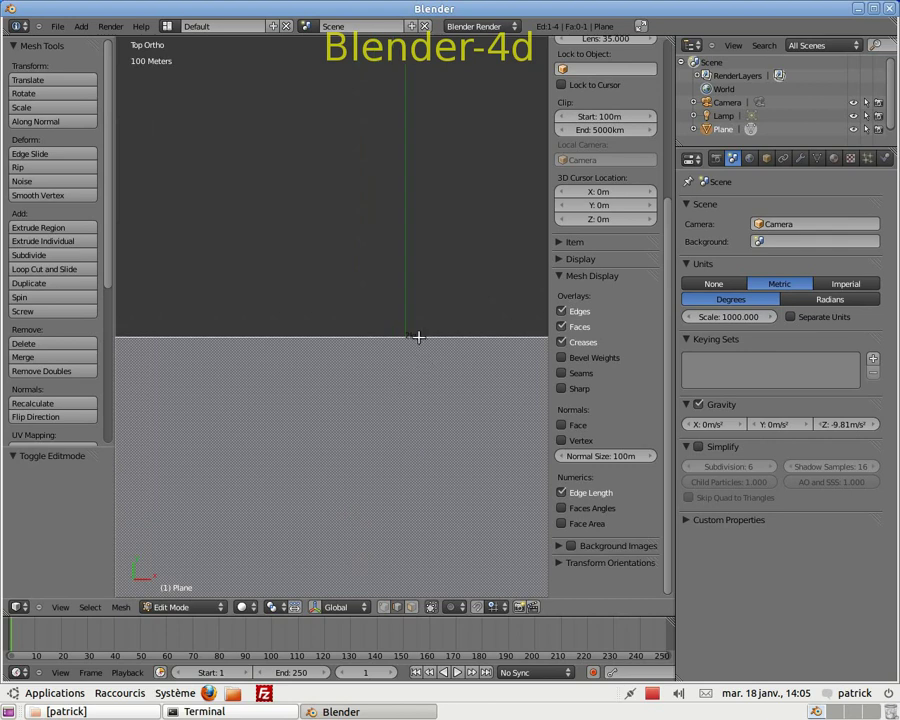
Set the scene's unit scale to 1, keeping the whole plane in the top orthographic view.
{"action": "left_click", "coordinate": [727, 320]}
{"action": "type", "text": "1"}
{"action": "key", "text": "Return"}
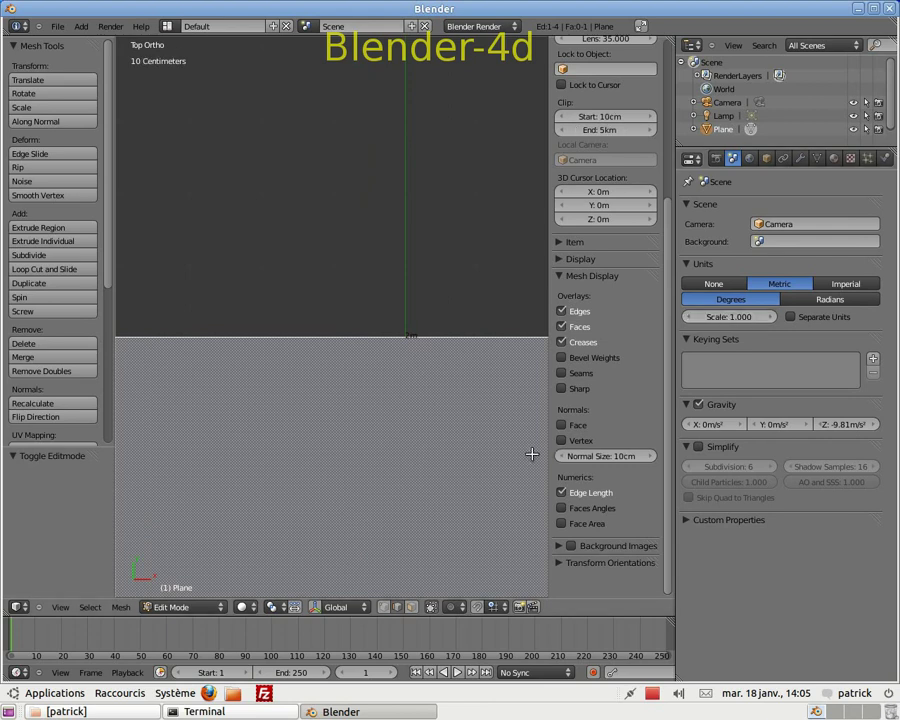
{"action": "scroll", "coordinate": [434, 338], "scroll_direction": "down", "scroll_amount": 4}
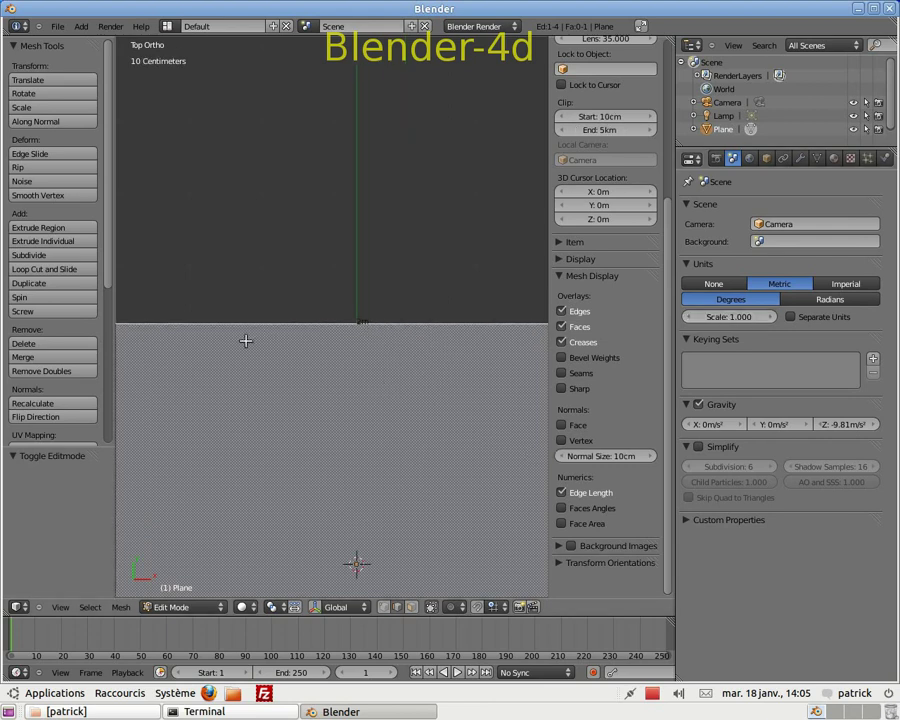
{"action": "scroll", "coordinate": [295, 344], "scroll_direction": "down", "scroll_amount": 6}
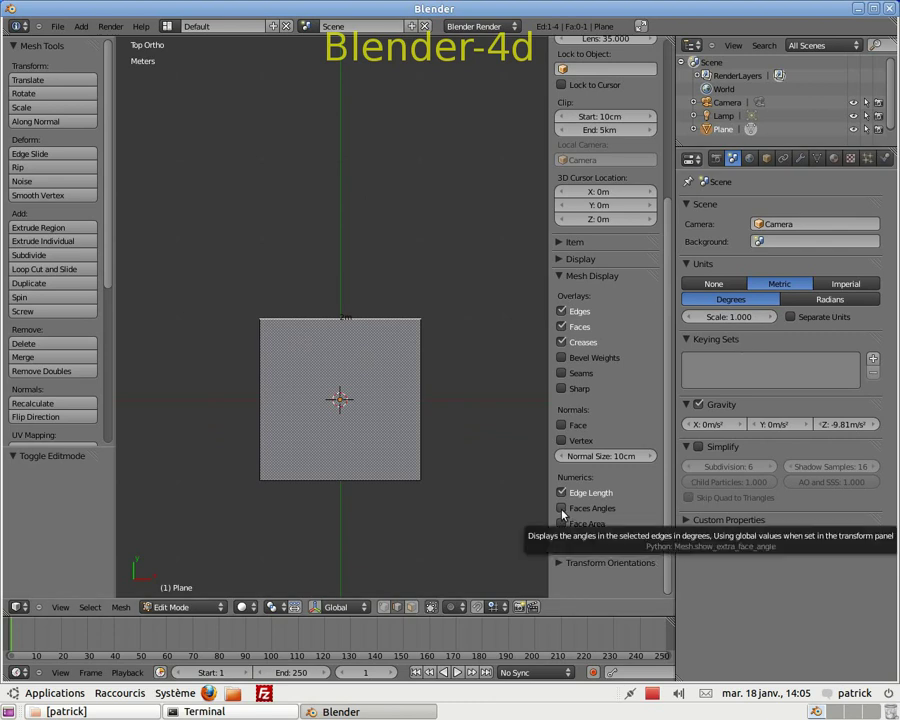
Display Faces Angles instead of Edge Length and select the plane's upper-right corner in vertex selection mode.
{"action": "left_click", "coordinate": [563, 493]}
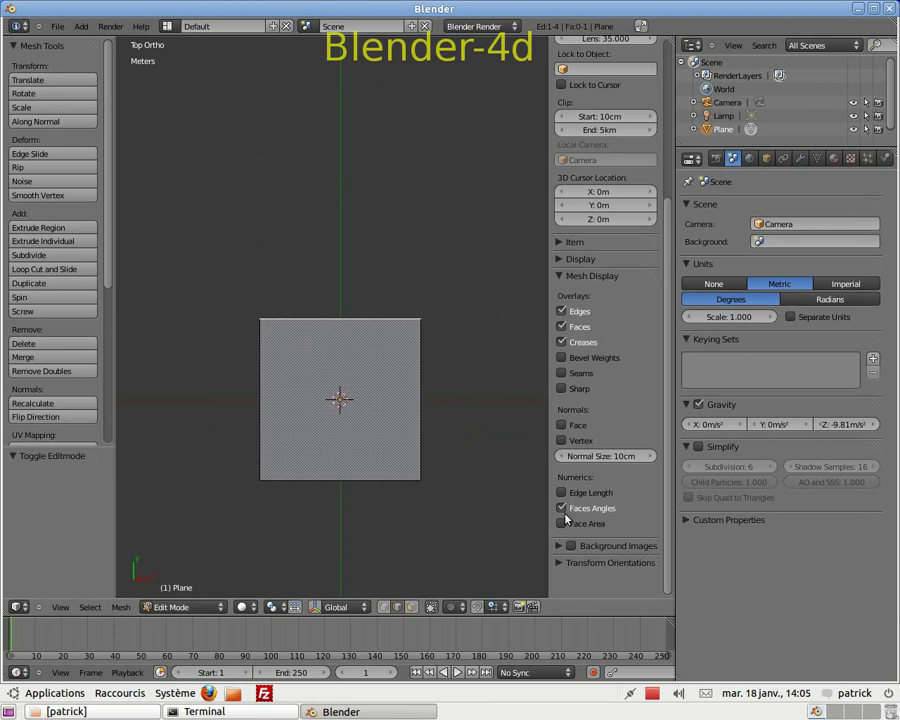
{"action": "left_click", "coordinate": [385, 611]}
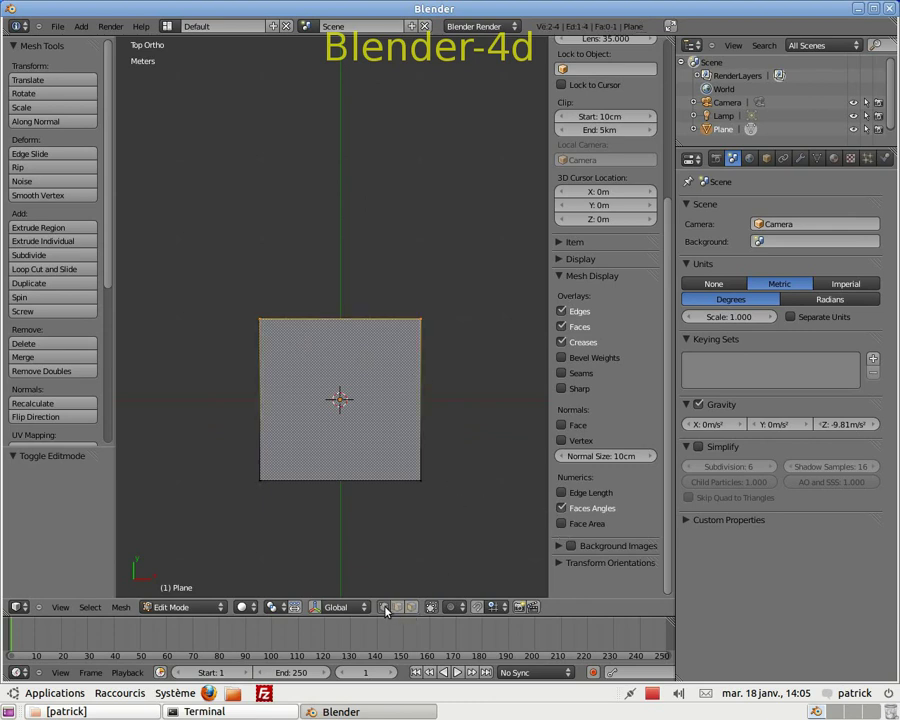
{"action": "right_click", "coordinate": [419, 318]}
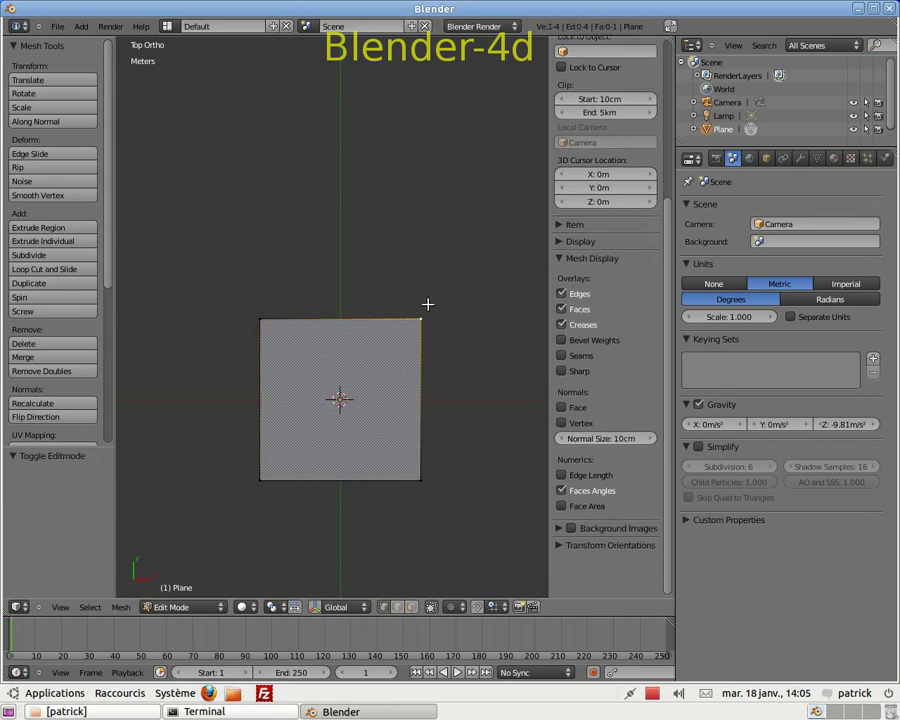
Move the selected corner vertex about 1.03 m down along Y, then about 1.02 m back up, watching its angle label.
{"action": "key", "text": "g"}
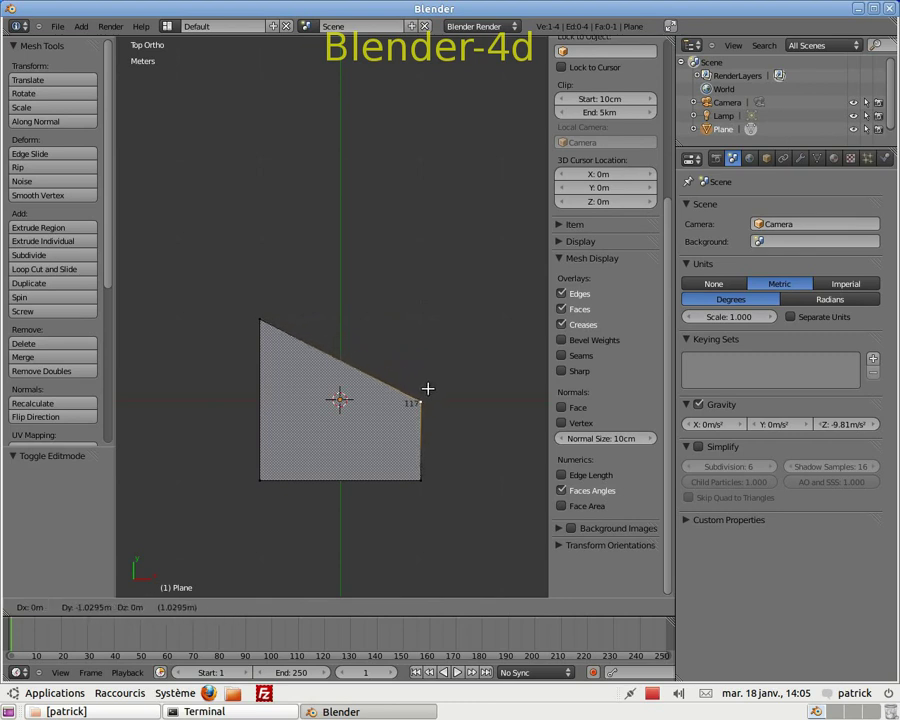
{"action": "left_click", "coordinate": [428, 388]}
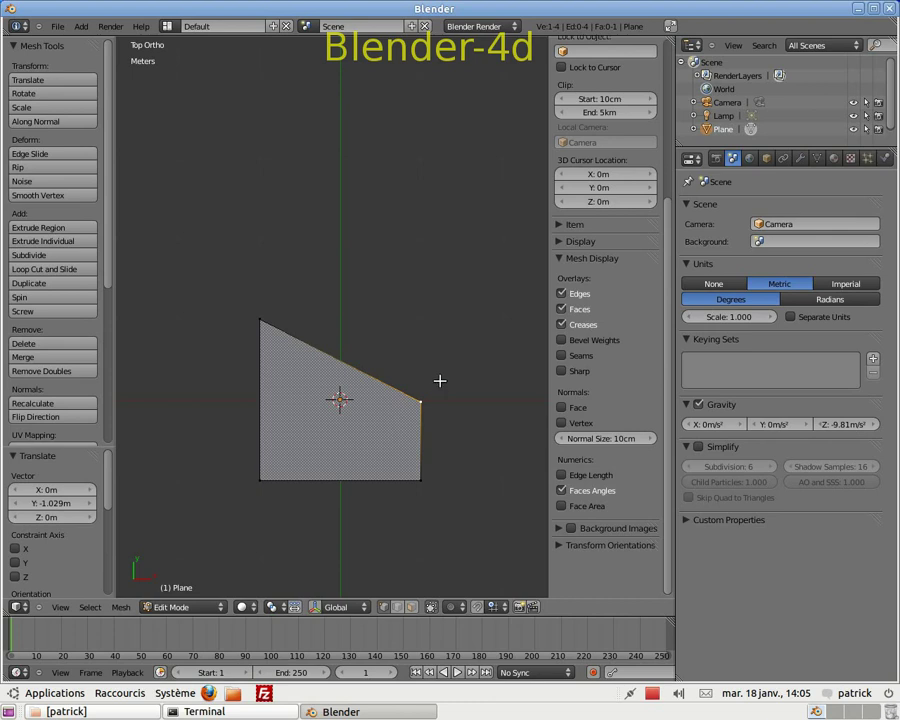
{"action": "key", "text": "g"}
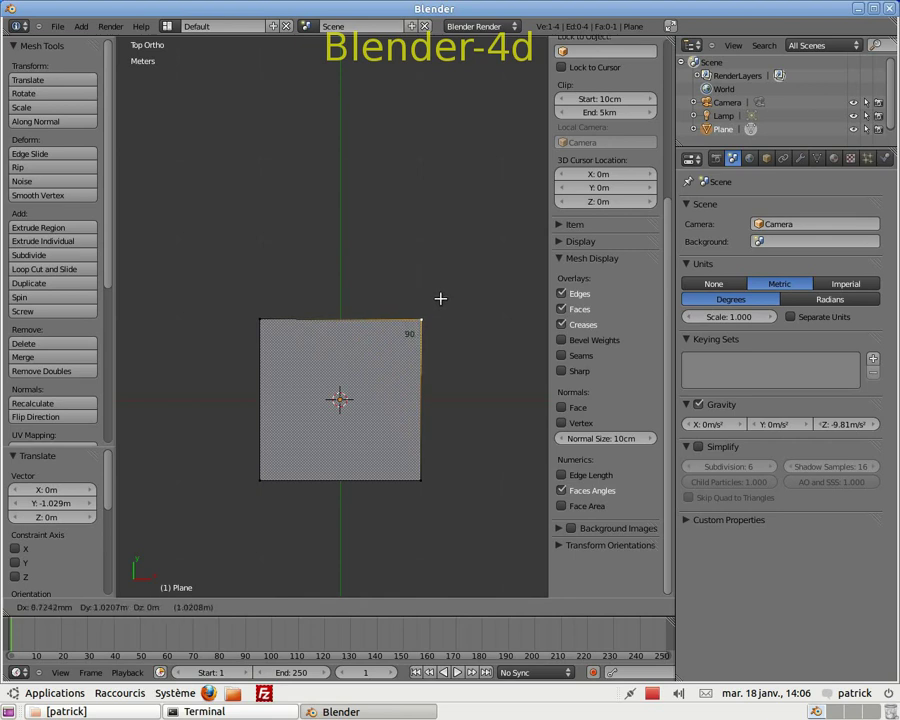
{"action": "left_click", "coordinate": [440, 298]}
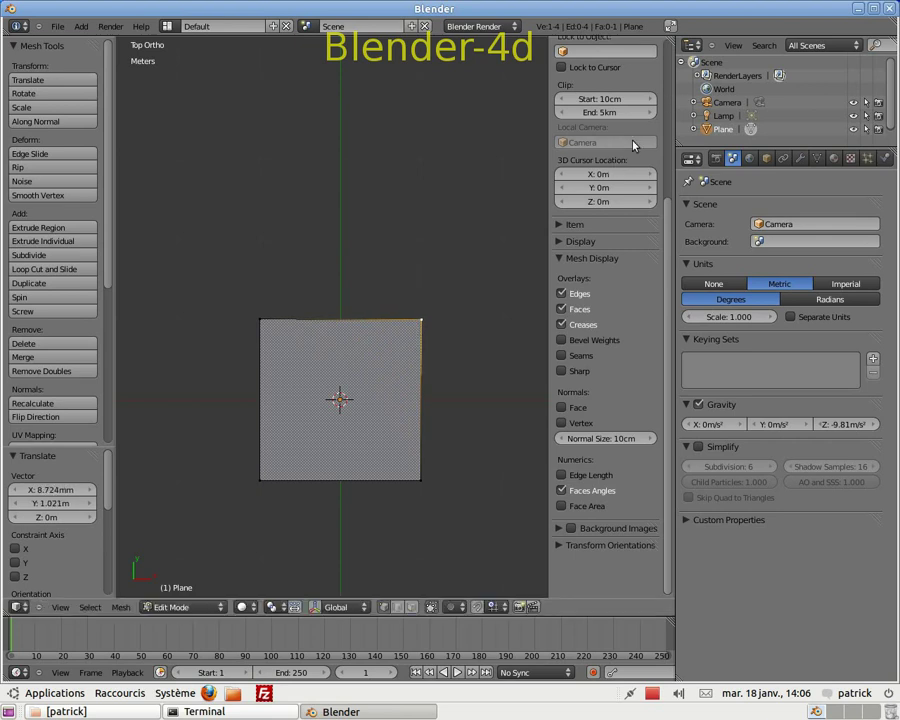
Set the selected corner vertex's X and Y coordinates to 1 m each.
{"action": "scroll", "coordinate": [632, 146], "scroll_direction": "up", "scroll_amount": 6}
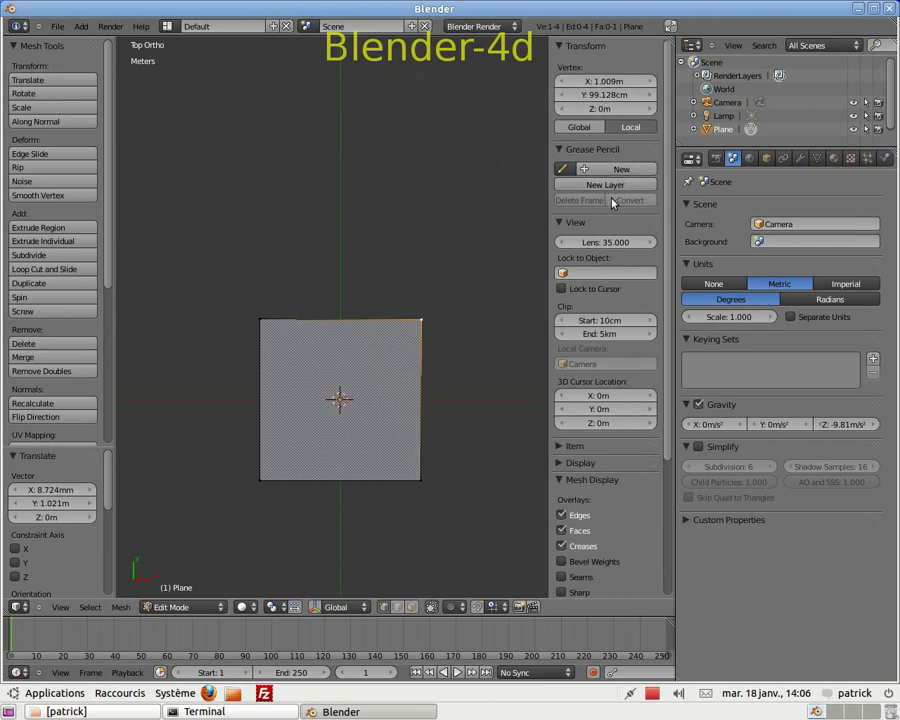
{"action": "left_click", "coordinate": [596, 83]}
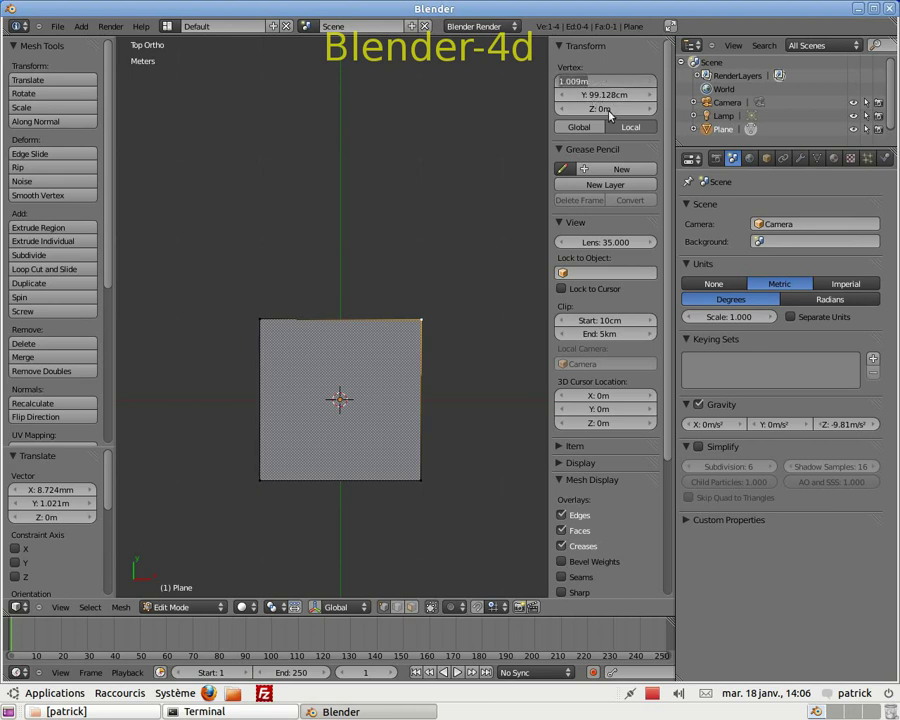
{"action": "type", "text": "1"}
{"action": "key", "text": "Return"}
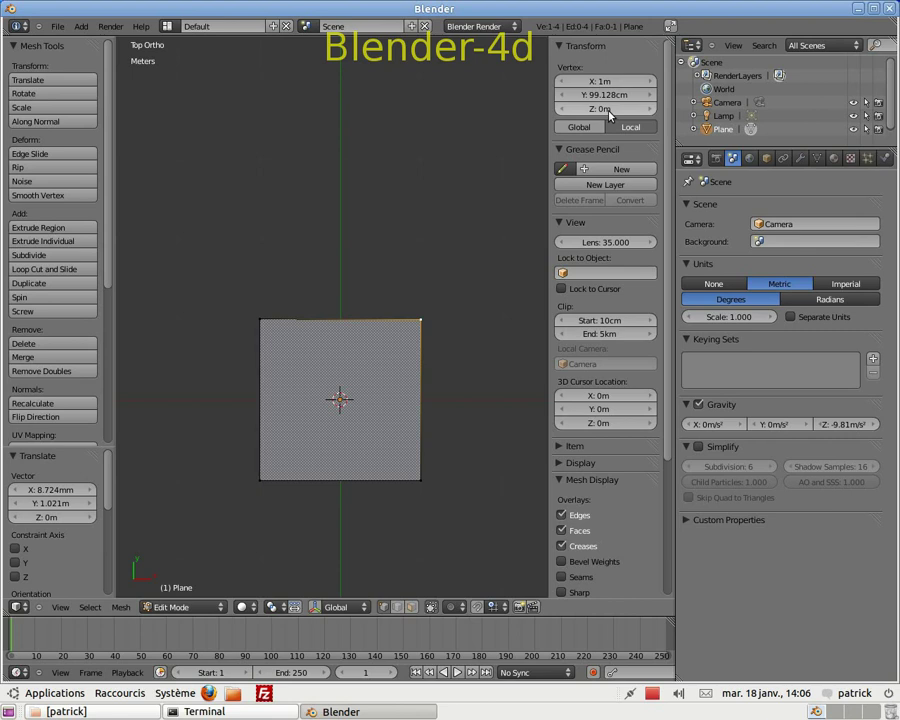
{"action": "left_click", "coordinate": [605, 95]}
{"action": "type", "text": "1"}
{"action": "key", "text": "Return"}
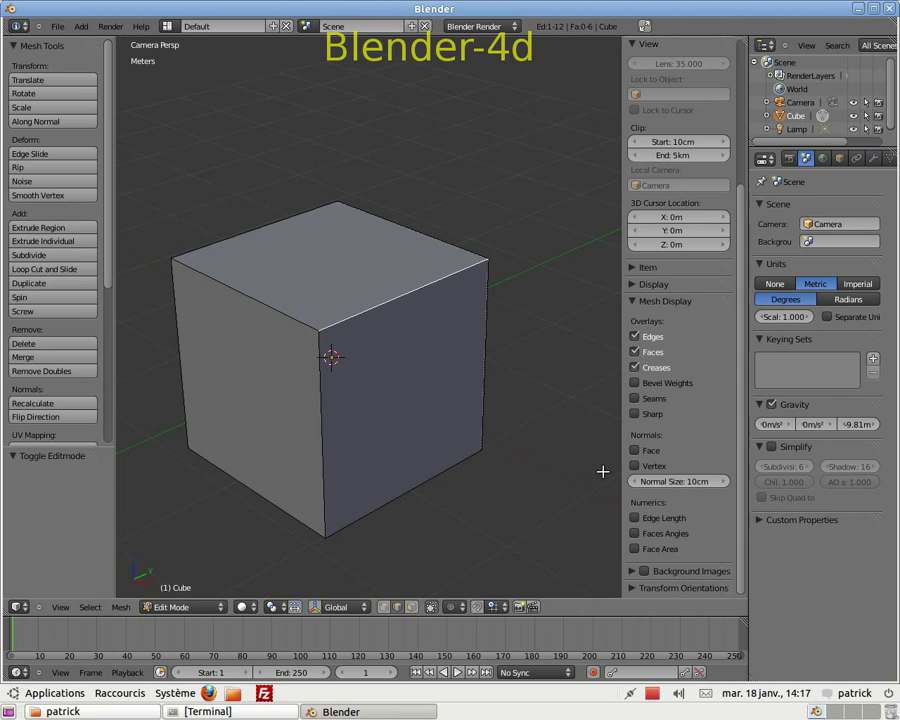
Enable Edge Length on the cube and select its upper front-left edge together with the vertical front edge.
{"action": "left_click", "coordinate": [634, 518]}
{"action": "right_click", "coordinate": [257, 303]}
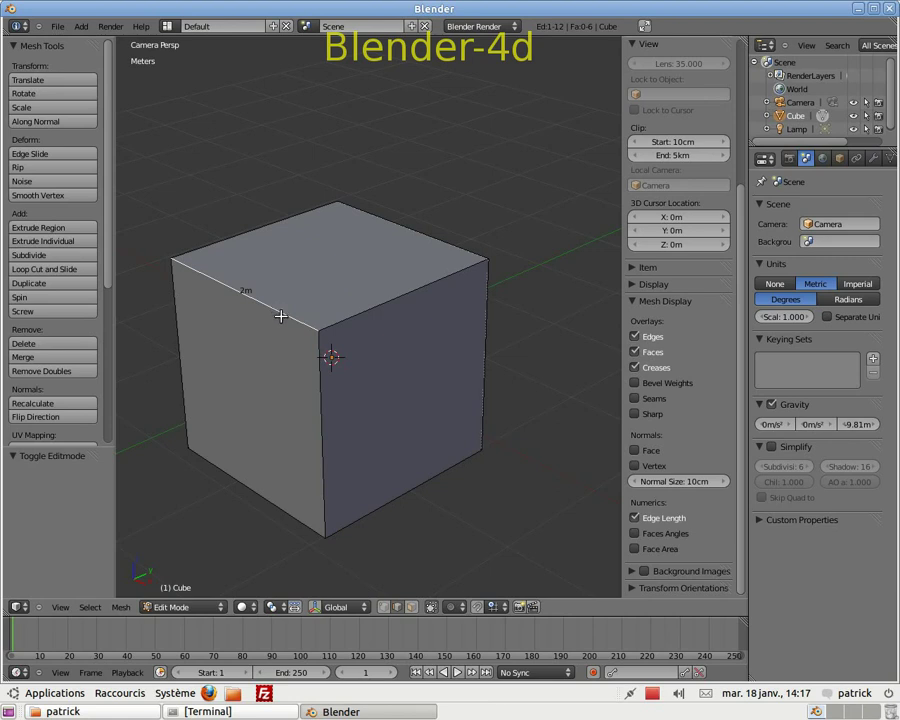
{"action": "right_click", "coordinate": [316, 400], "text": "shift"}
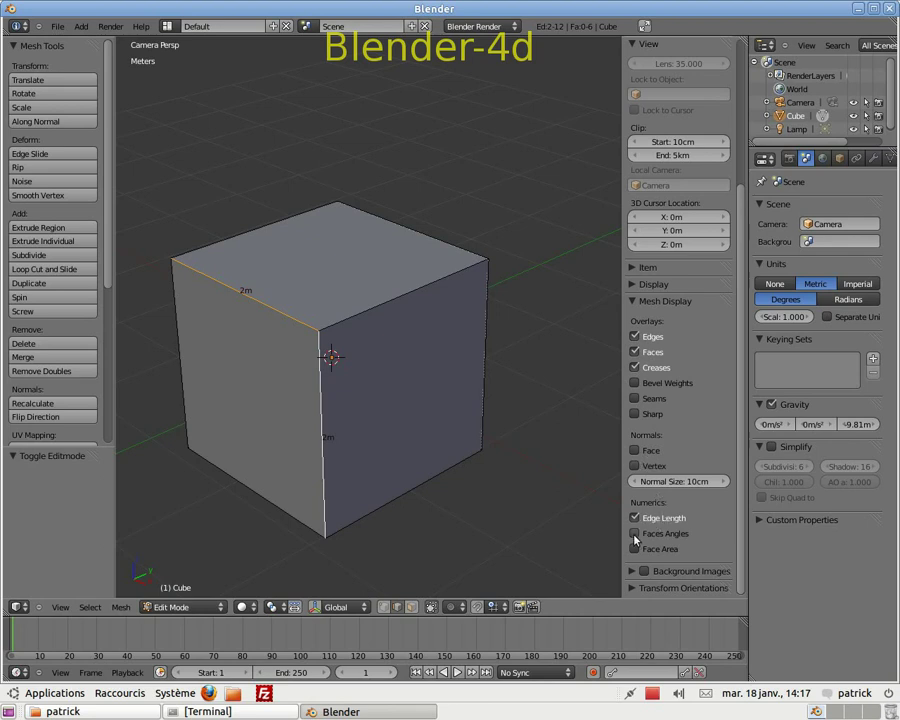
Switch to face selection mode and select the cube's front-right face.
{"action": "scroll", "coordinate": [680, 520], "scroll_direction": "down", "scroll_amount": 3}
{"action": "key", "text": "ctrl+tab"}
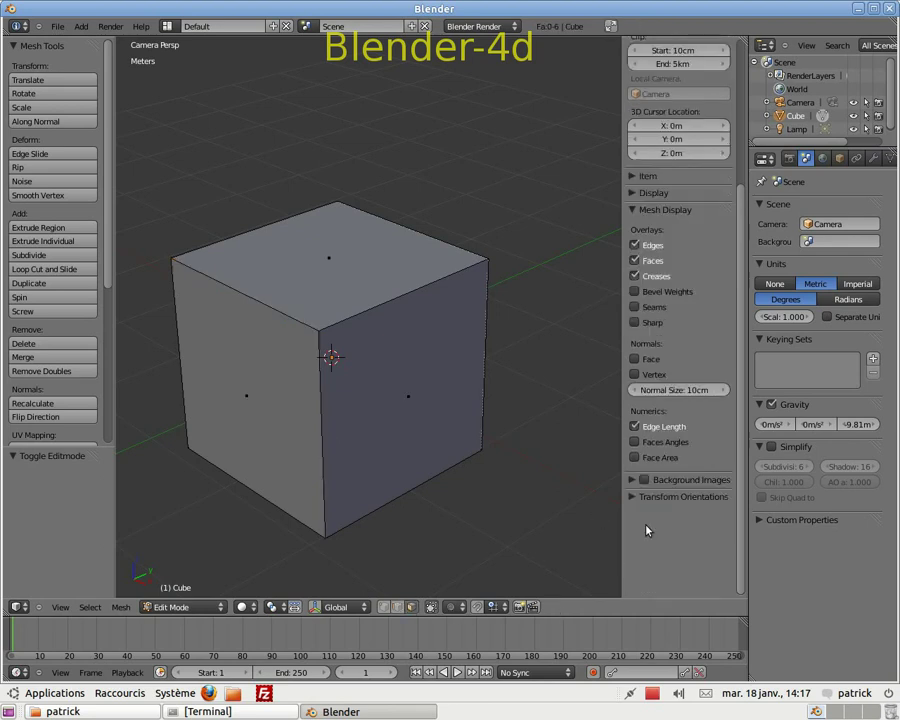
{"action": "right_click", "coordinate": [411, 396]}
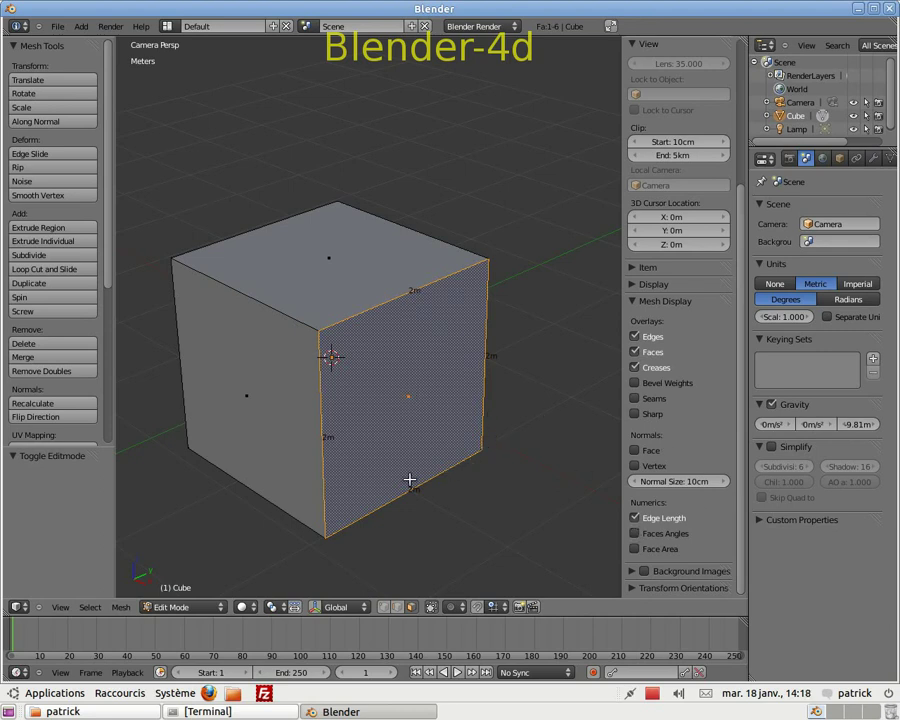
Display Face Area instead of Edge Length and examine the label at the selected face's centre.
{"action": "left_click", "coordinate": [634, 517]}
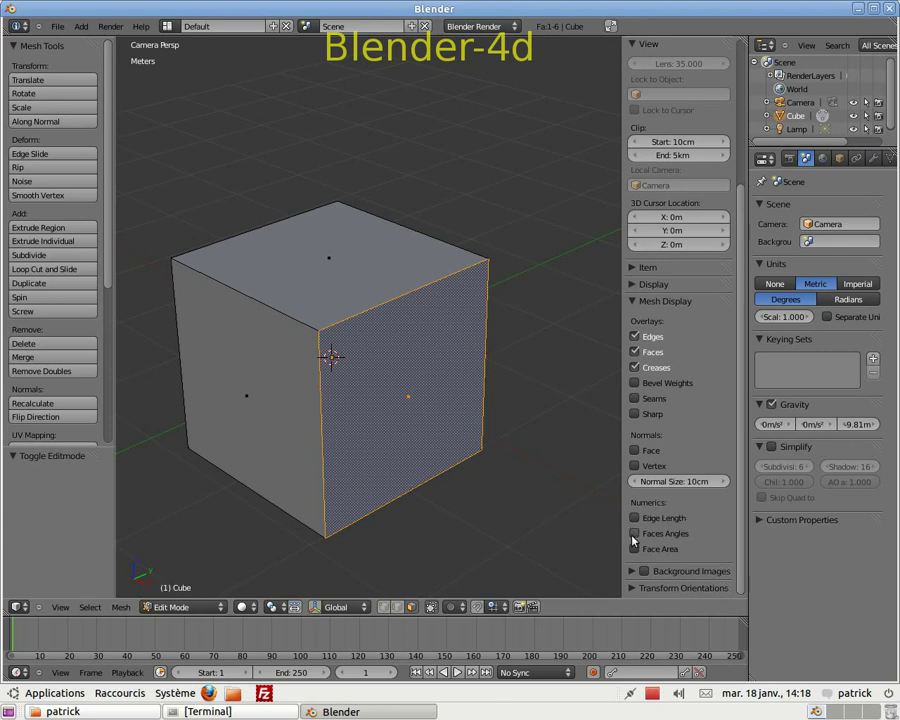
{"action": "left_click", "coordinate": [634, 548]}
{"action": "scroll", "coordinate": [420, 440], "scroll_direction": "up", "scroll_amount": 2}
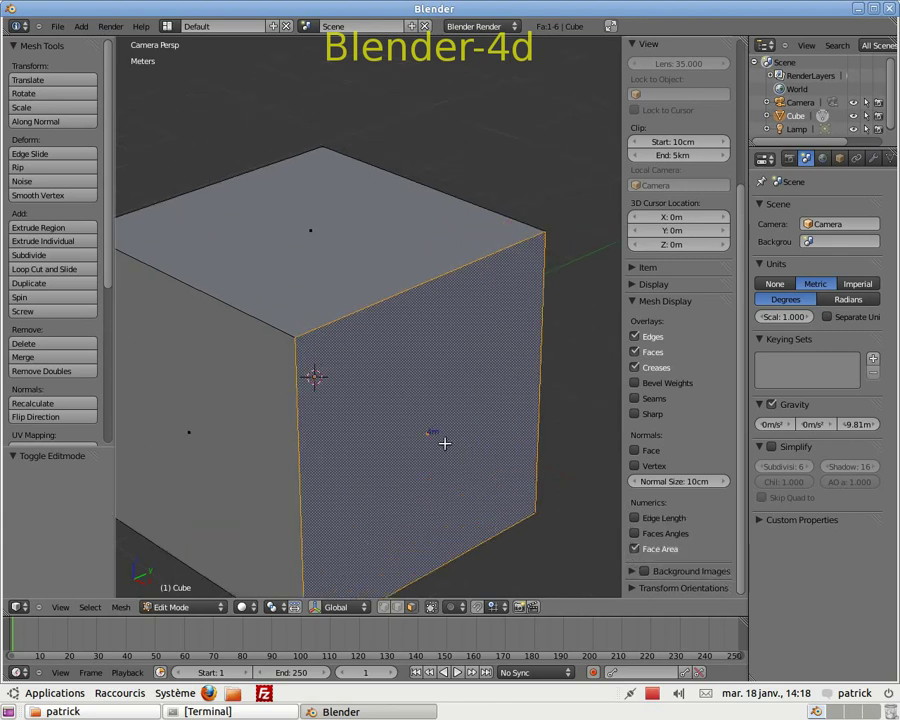
{"action": "scroll", "coordinate": [435, 430], "scroll_direction": "up", "scroll_amount": 1}
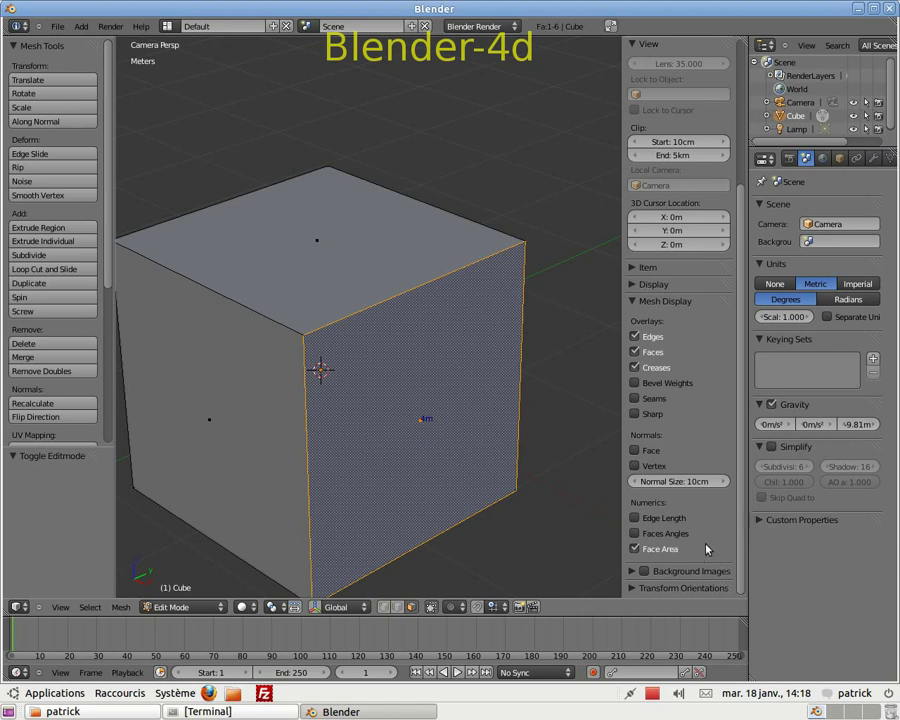
Display Faces Angles instead of Face Area for the selected face and switch to vertex selection mode.
{"action": "left_click", "coordinate": [639, 550]}
{"action": "left_click", "coordinate": [635, 534]}
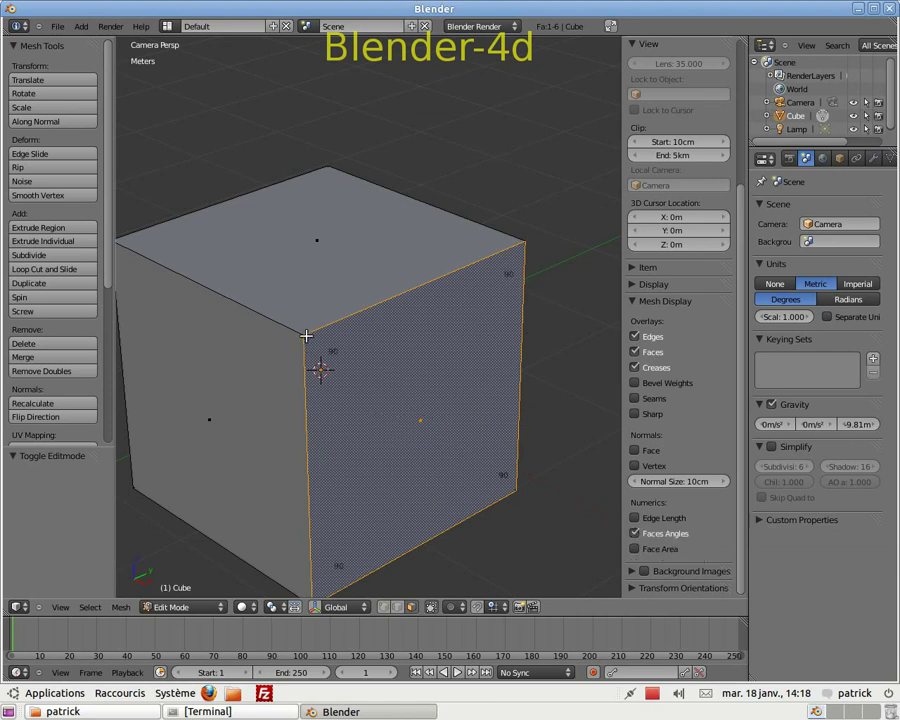
{"action": "left_click", "coordinate": [386, 607]}
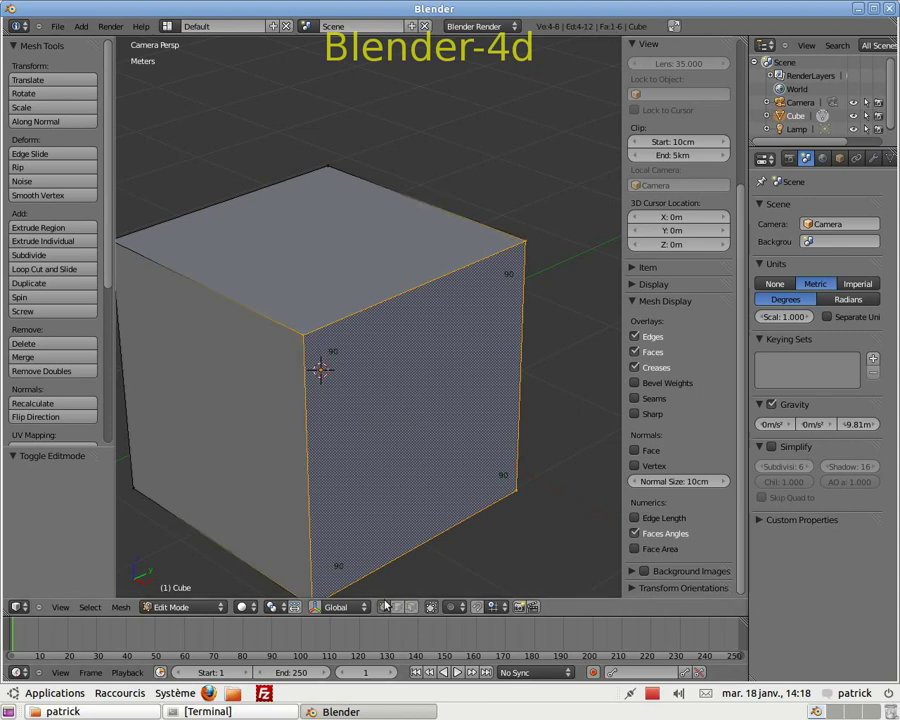
Move the cube's upper front vertex about 30 cm in X, -16 cm in Y and -66 cm in Z to examine the adjacent face angles.
{"action": "right_click", "coordinate": [307, 335]}
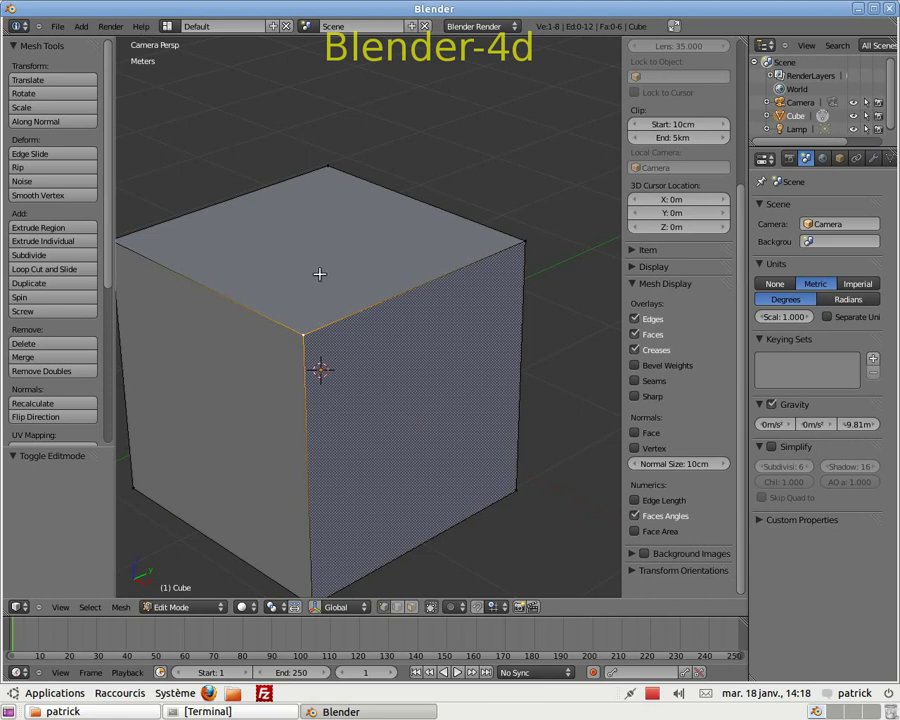
{"action": "key", "text": "g"}
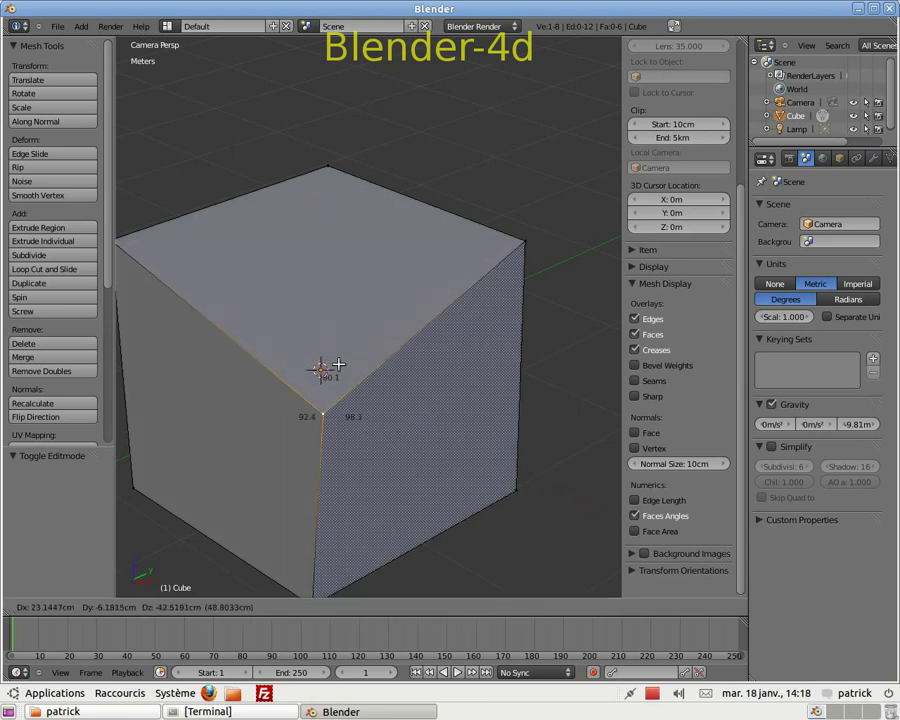
{"action": "left_click", "coordinate": [333, 410]}
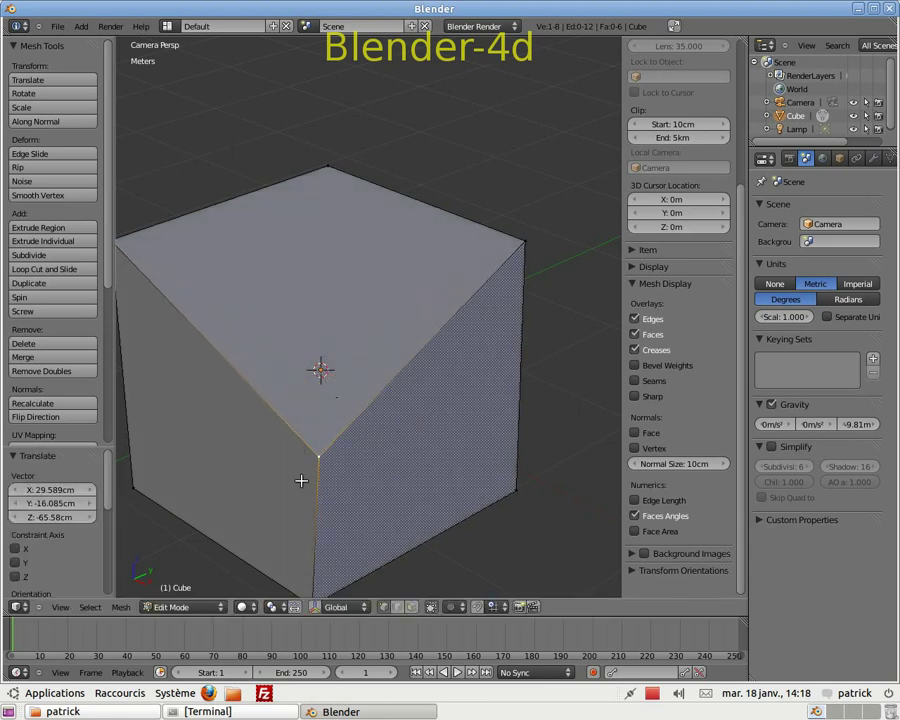
{"action": "key", "text": "g"}
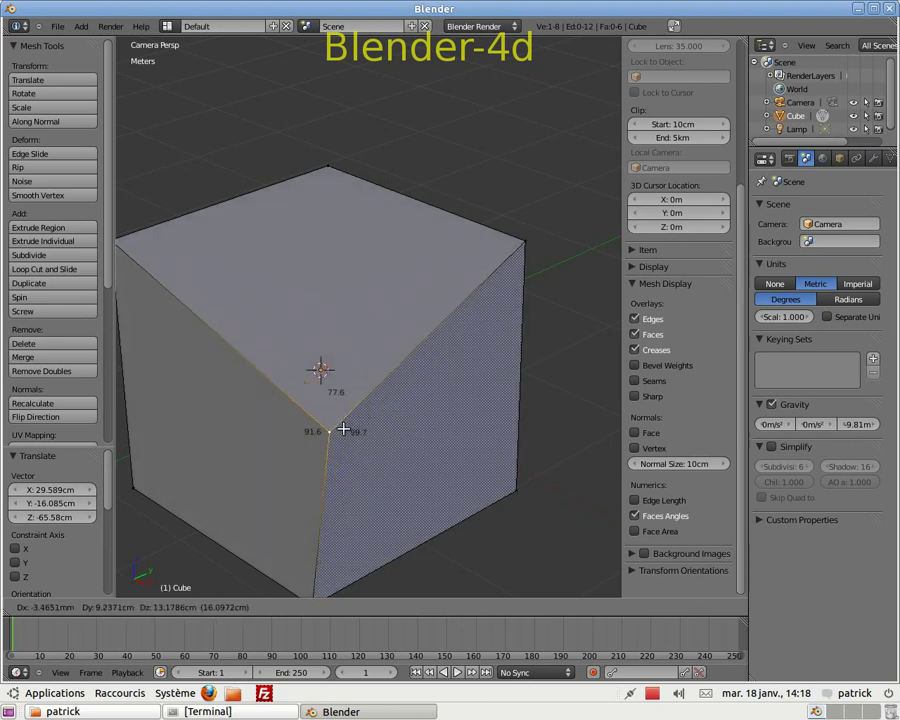
{"action": "right_click", "coordinate": [350, 434]}
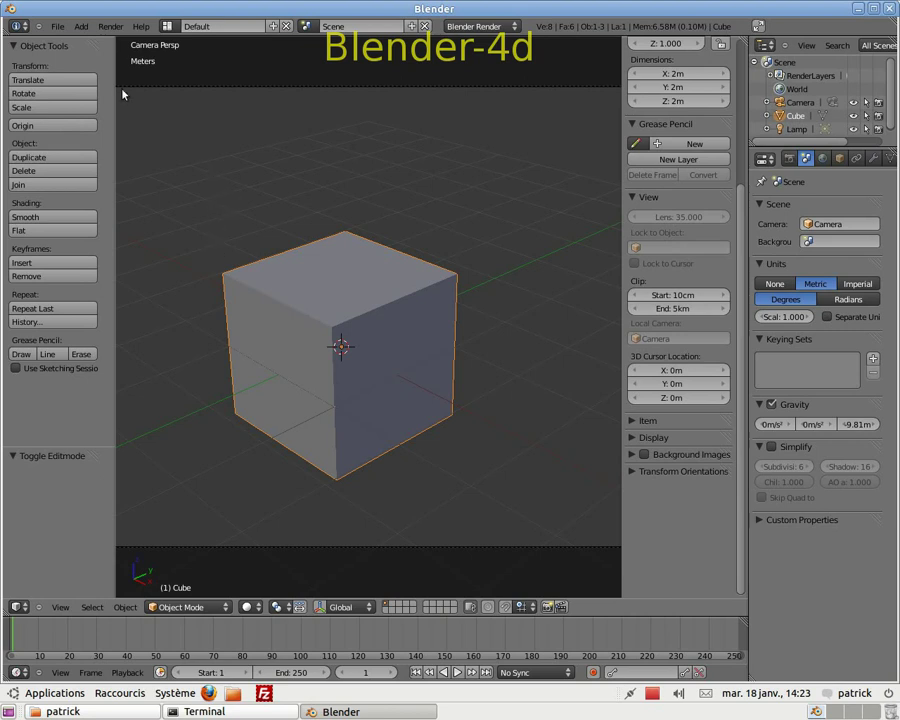
Enable the 3D View: Measure Panel add-on in the user preferences and expand the Measure settings.
{"action": "left_click", "coordinate": [57, 27]}
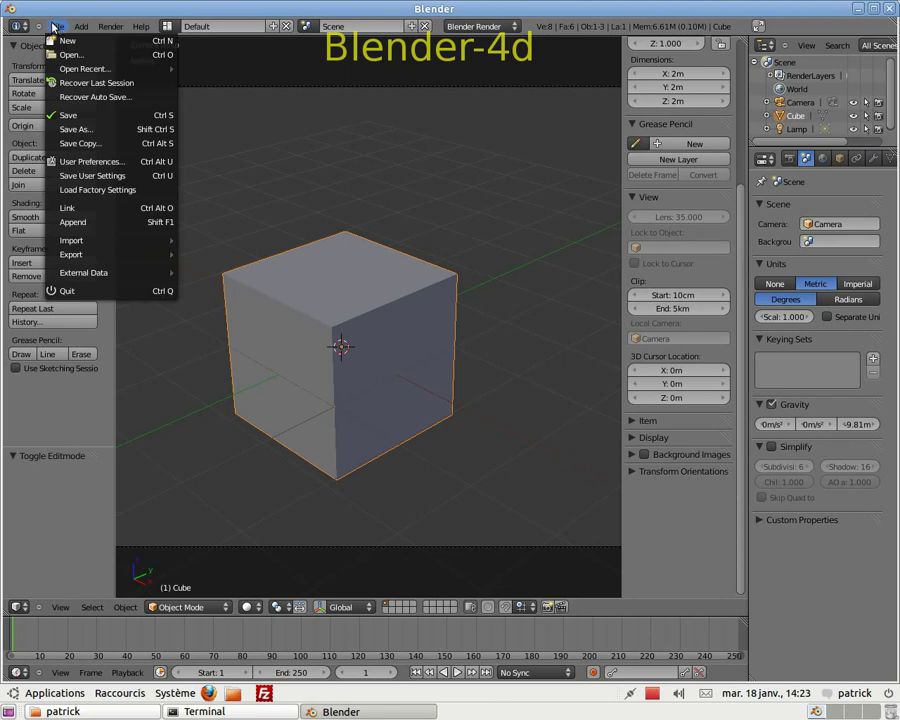
{"action": "left_click", "coordinate": [76, 163]}
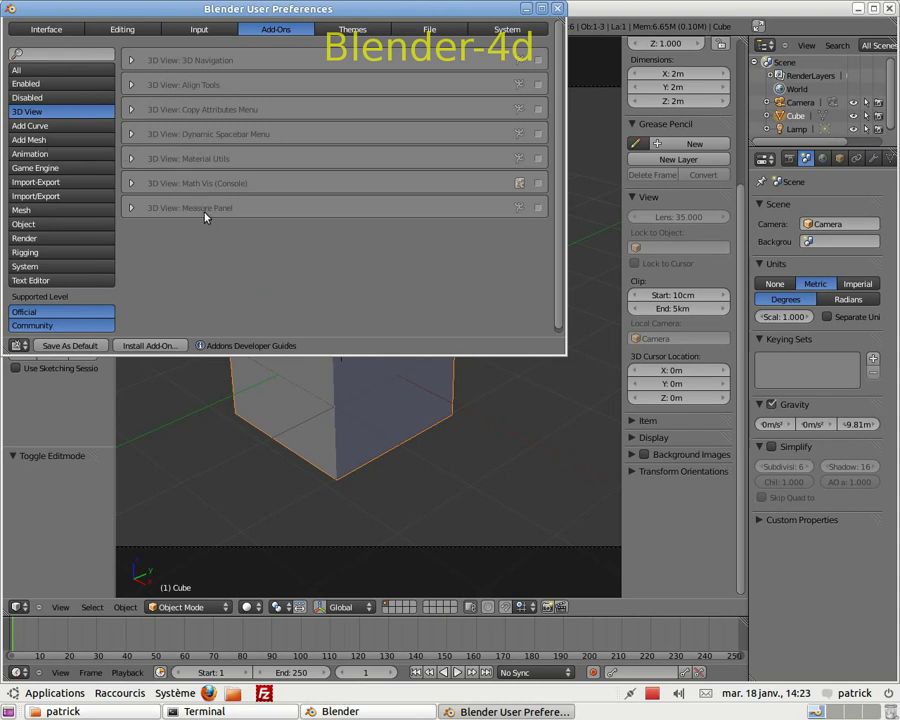
{"action": "left_click", "coordinate": [538, 208]}
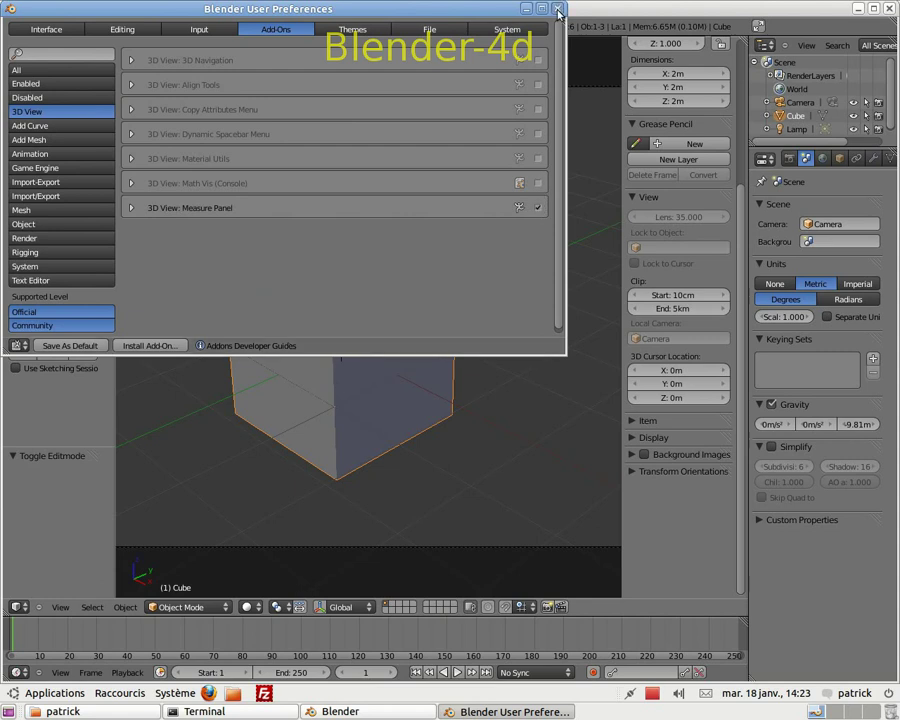
{"action": "left_click", "coordinate": [559, 9]}
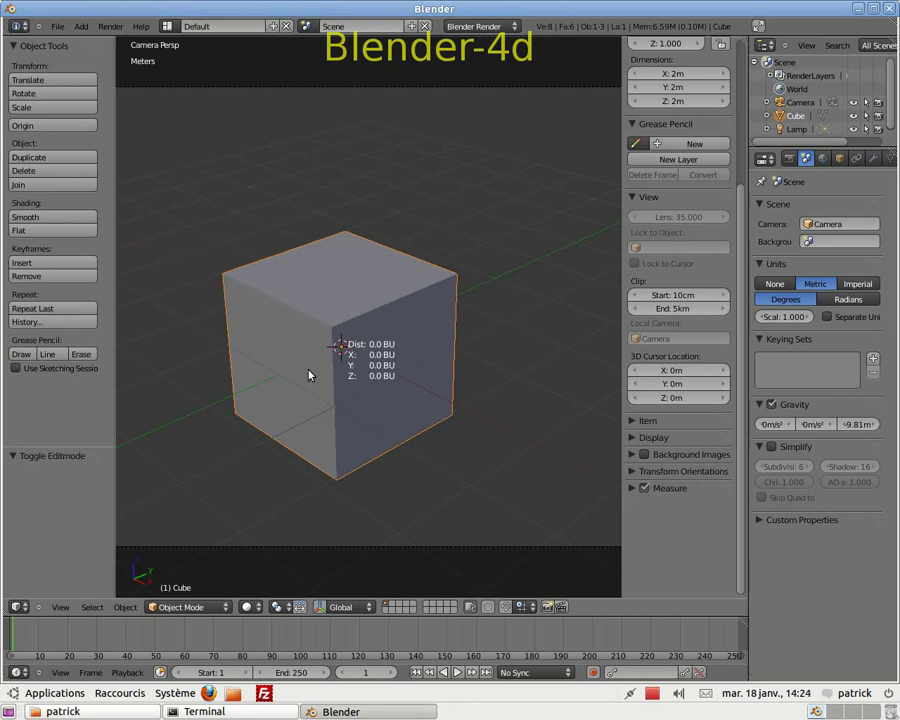
{"action": "left_click", "coordinate": [633, 489]}
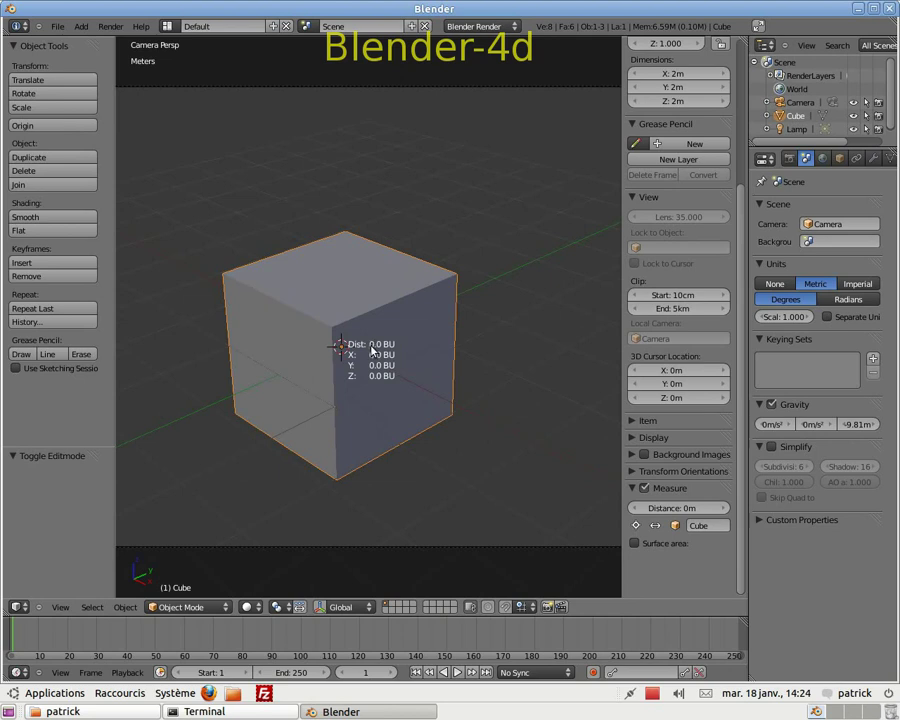
In front view, move the cube away from the 3D cursor to about 1.37 m in X and 0.74 m in Z.
{"action": "key", "text": "KP_1"}
{"action": "scroll", "coordinate": [371, 349], "scroll_direction": "up", "scroll_amount": 5}
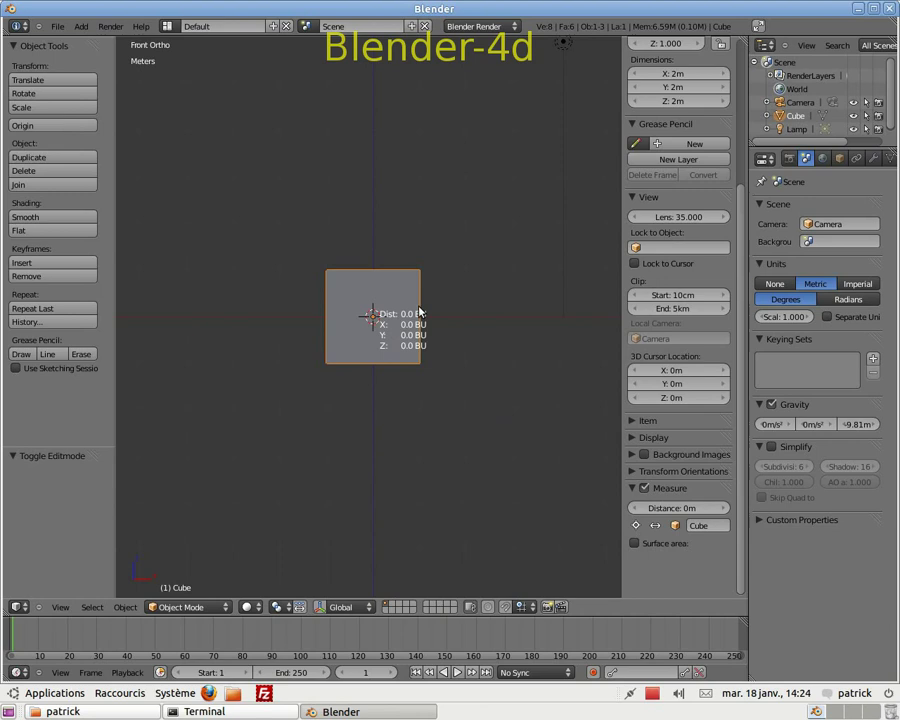
{"action": "key", "text": "g"}
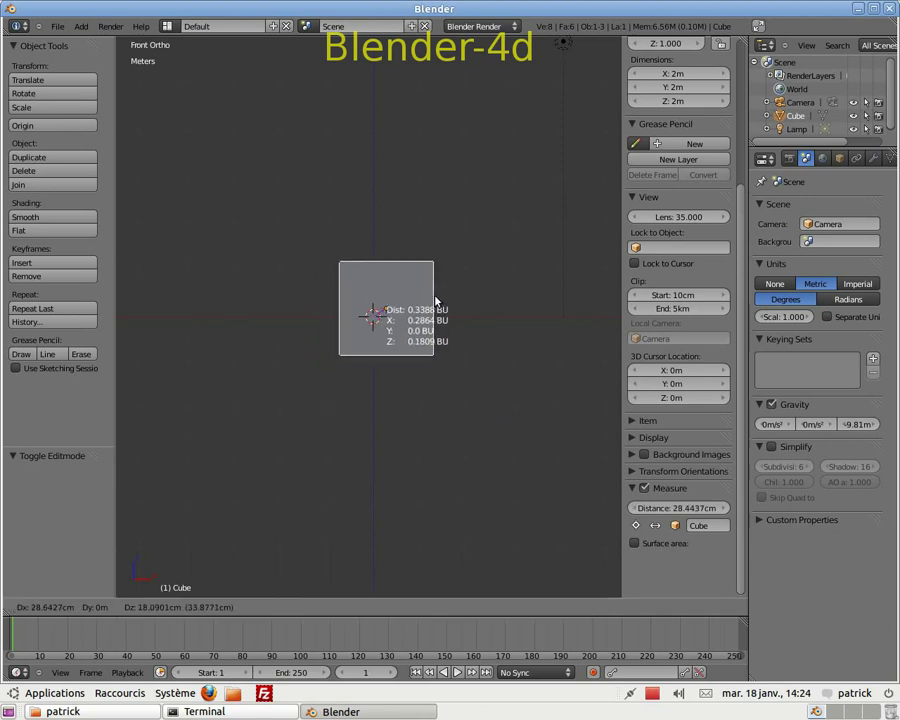
{"action": "left_click", "coordinate": [474, 259]}
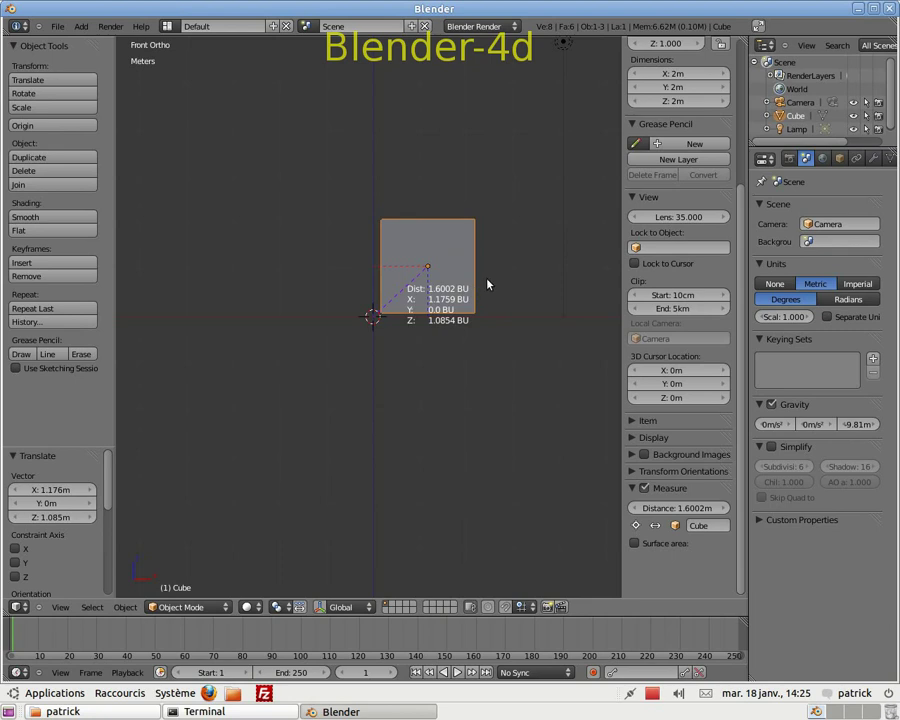
{"action": "key", "text": "g"}
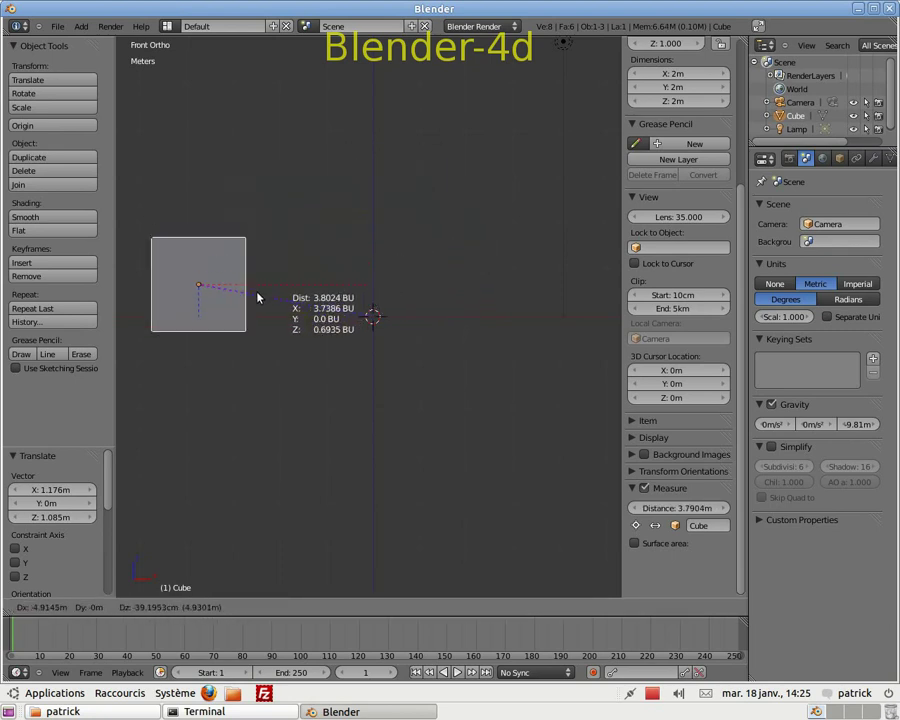
{"action": "left_click", "coordinate": [495, 295]}
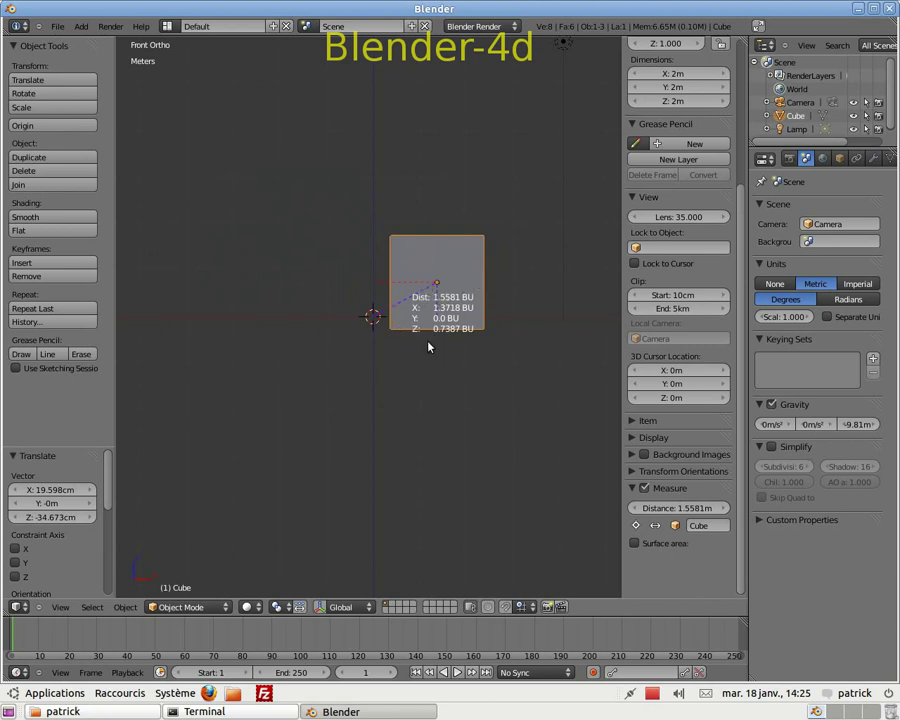
Enter Edit Mode, select both end vertices of the cube's upper front edge and measure the distance between them.
{"action": "scroll", "coordinate": [420, 350], "scroll_direction": "up", "scroll_amount": 2}
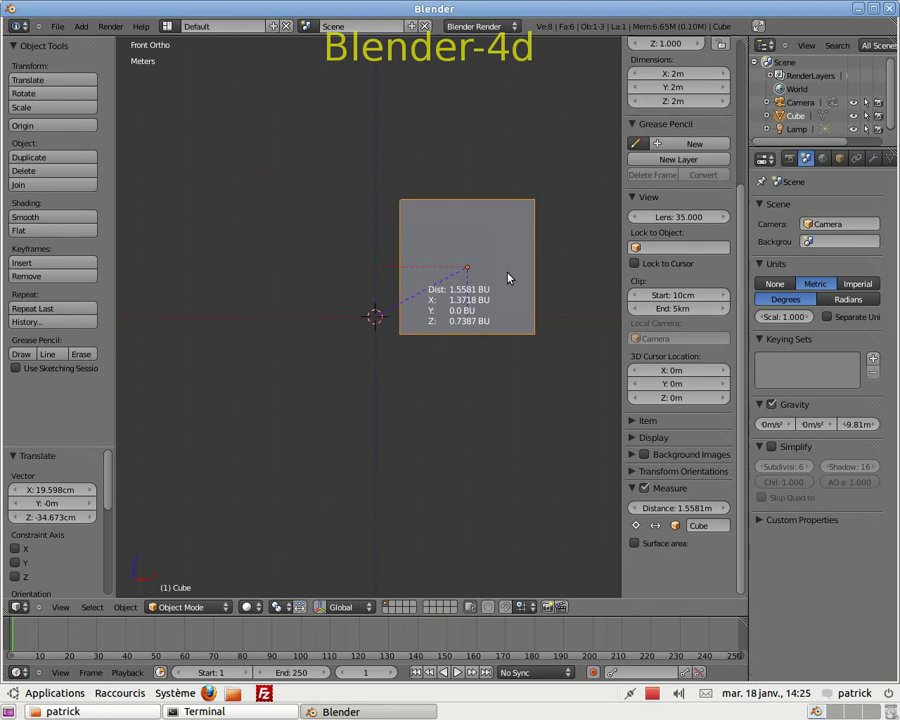
{"action": "key", "text": "Tab"}
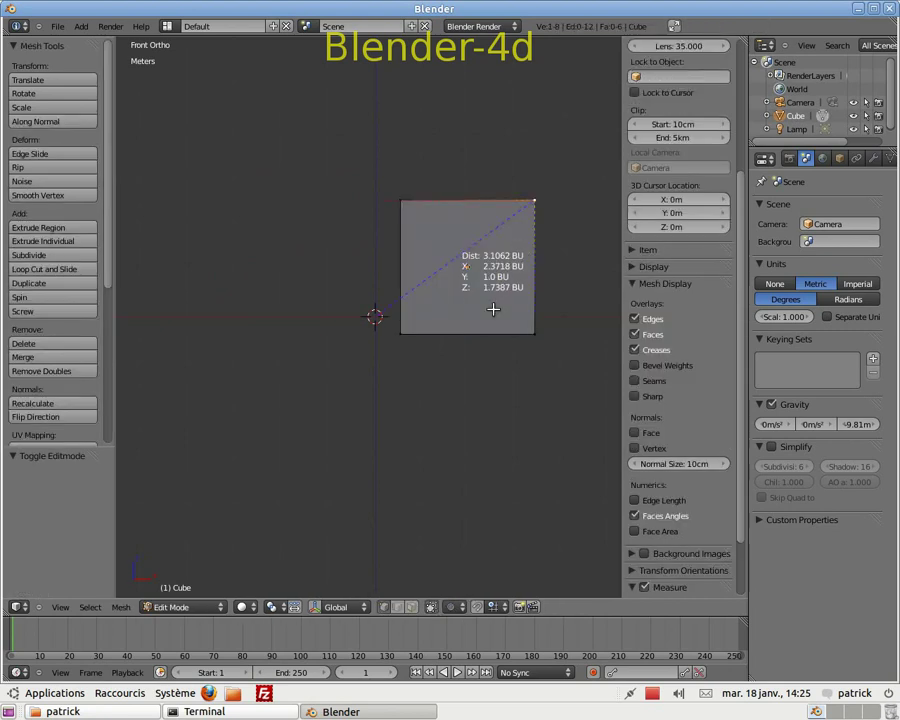
{"action": "middle_click_drag", "start_coordinate": [350, 269], "coordinate": [341, 347]}
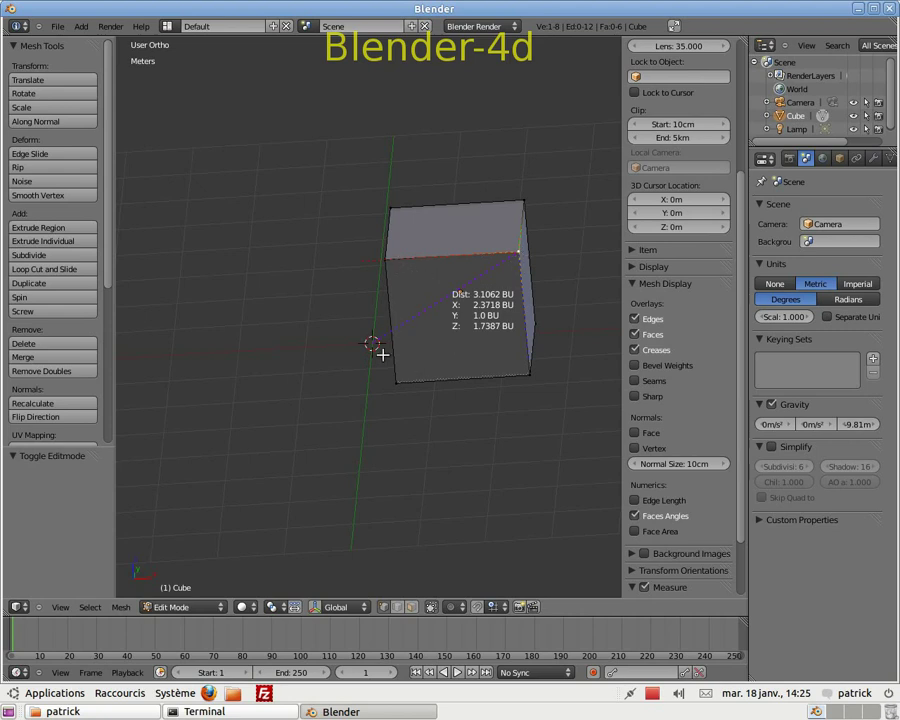
{"action": "right_click", "coordinate": [385, 259], "text": "shift"}
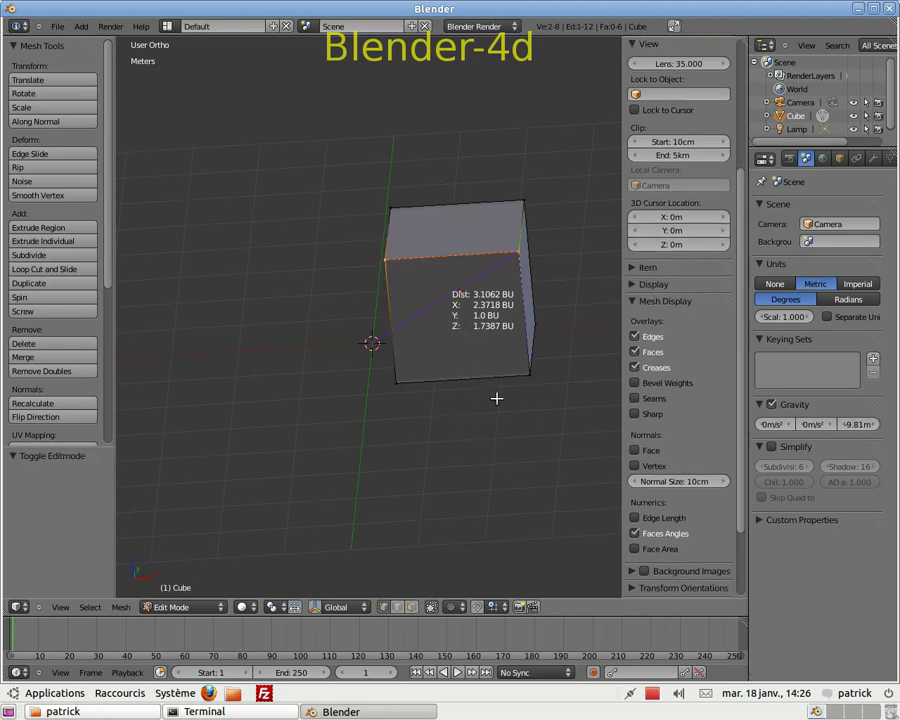
{"action": "middle_click_drag", "start_coordinate": [496, 396], "coordinate": [543, 420]}
{"action": "scroll", "coordinate": [490, 450], "scroll_direction": "up", "scroll_amount": 2}
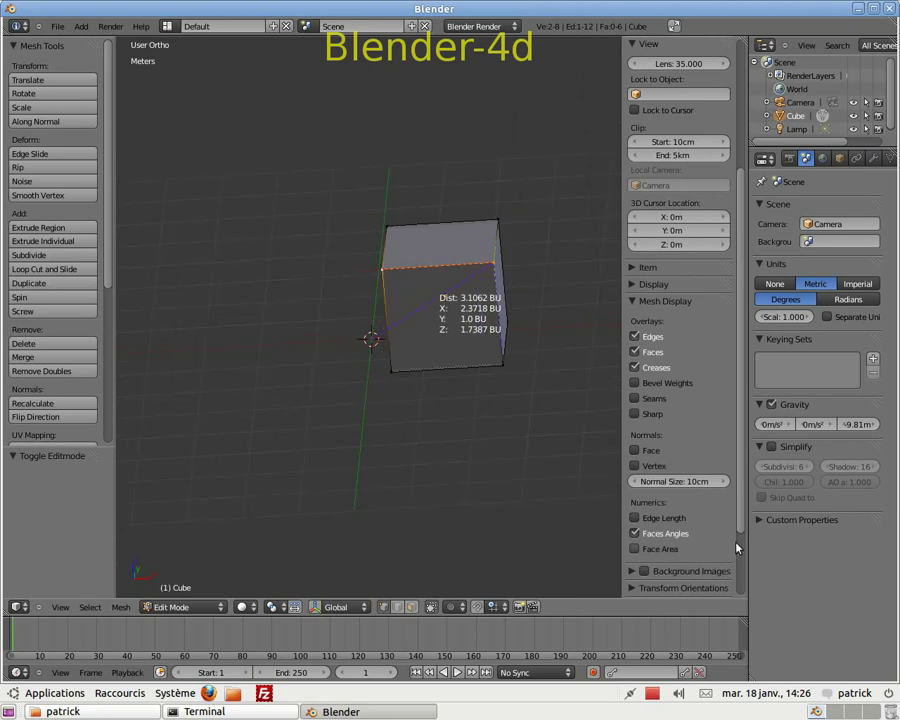
{"action": "scroll", "coordinate": [703, 550], "scroll_direction": "down", "scroll_amount": 3}
{"action": "left_click", "coordinate": [679, 567]}
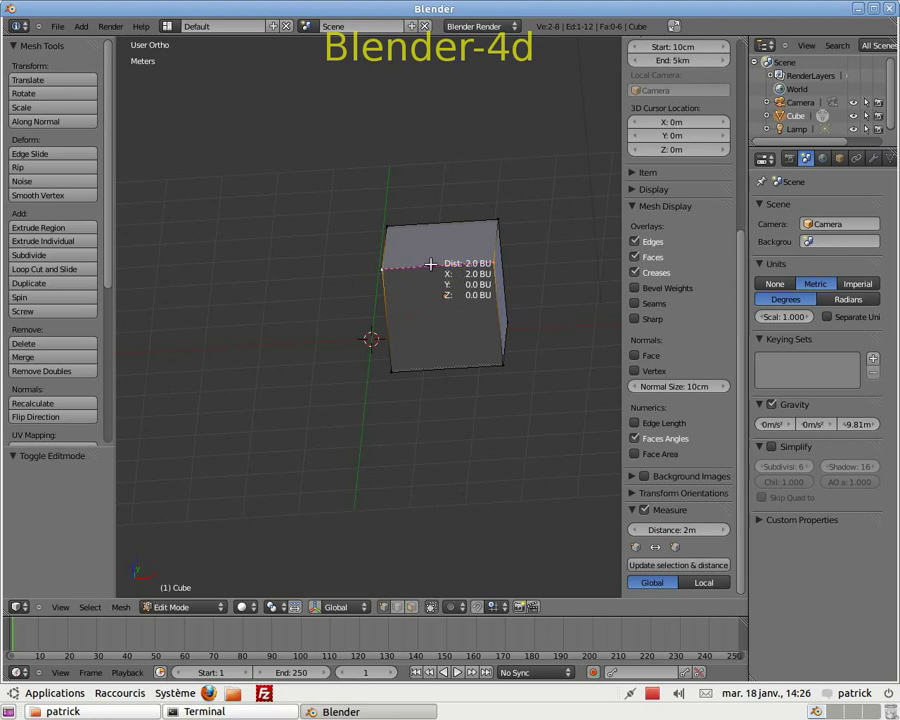
Select two diagonally opposite vertices of the cube's front face and measure the distance between them.
{"action": "right_click", "coordinate": [497, 262]}
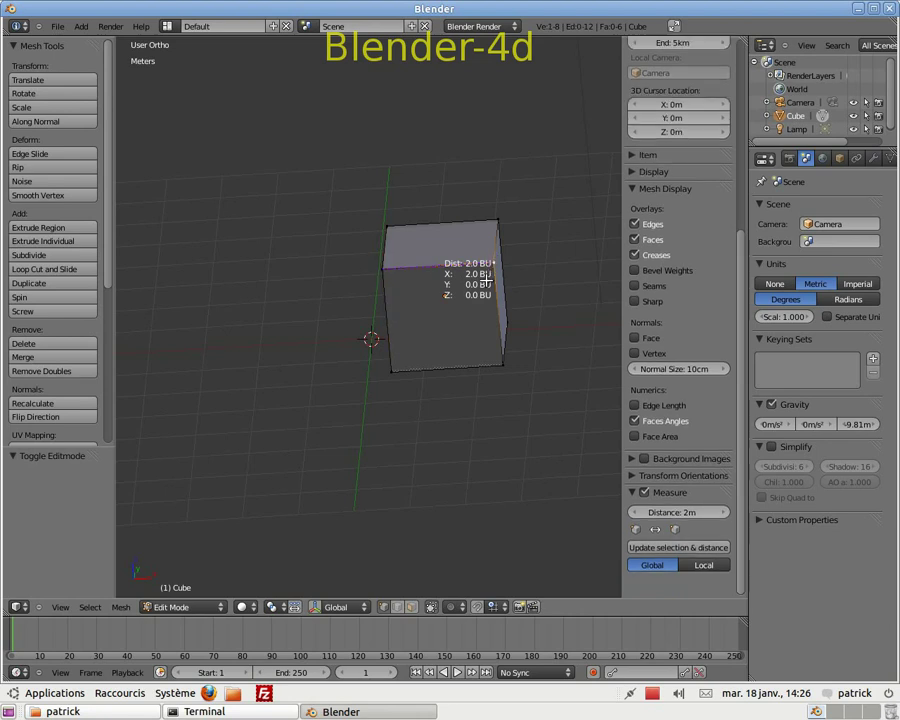
{"action": "right_click", "coordinate": [394, 372]}
{"action": "left_click", "coordinate": [668, 556]}
{"action": "left_click", "coordinate": [668, 556]}
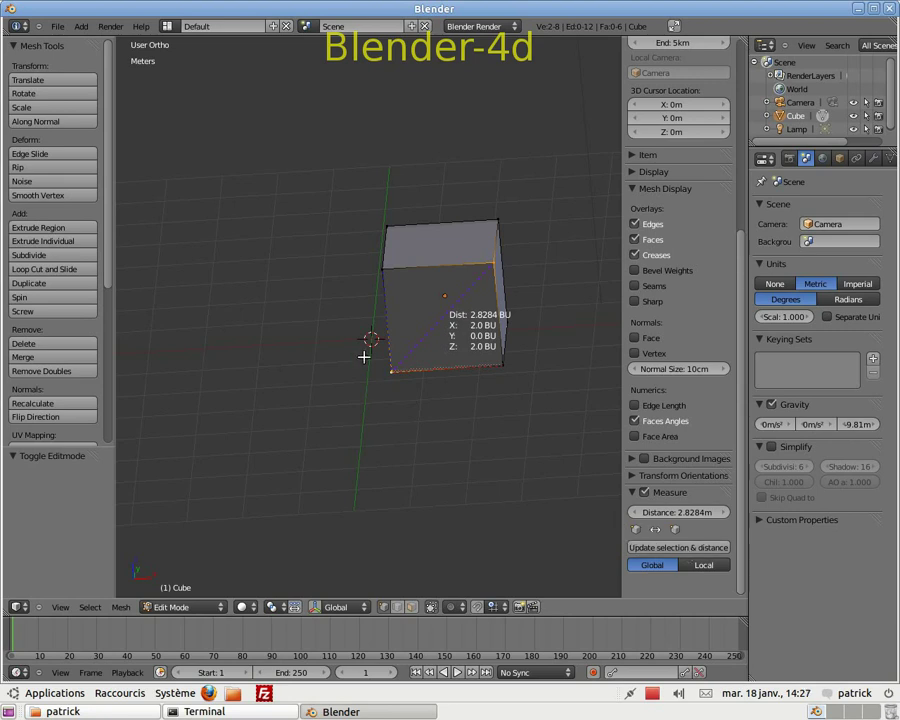
Display Edge Length instead of Faces Angles for the cube's mesh.
{"action": "left_click", "coordinate": [676, 530]}
{"action": "left_click", "coordinate": [634, 405]}
{"action": "left_click", "coordinate": [636, 422]}
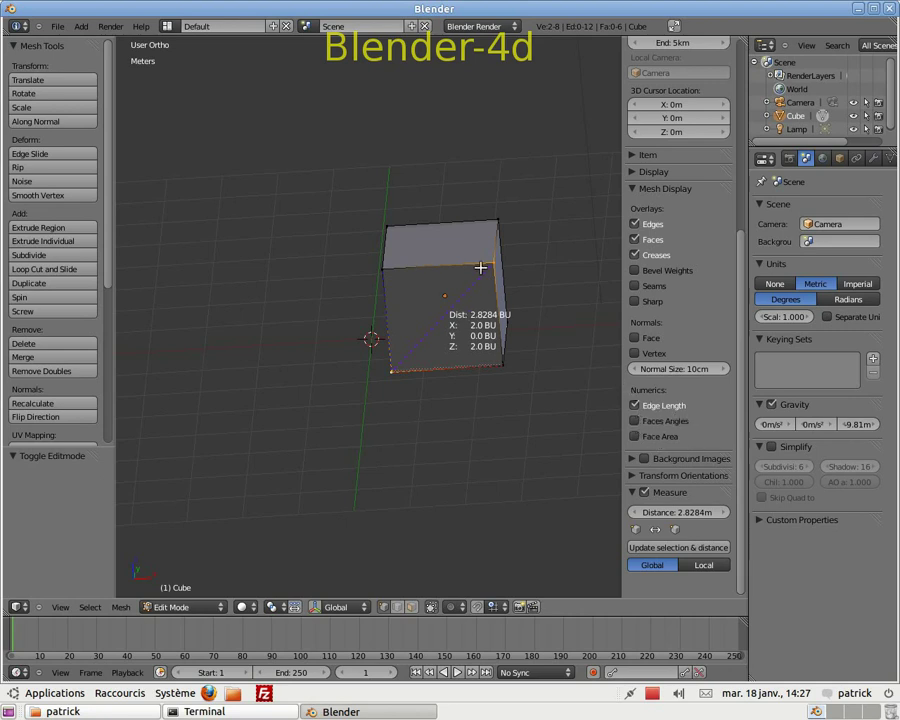
Switch to edge selection mode, select the cube's upper front edge and measure it with the Measure add-on.
{"action": "left_click", "coordinate": [397, 607]}
{"action": "right_click", "coordinate": [456, 262]}
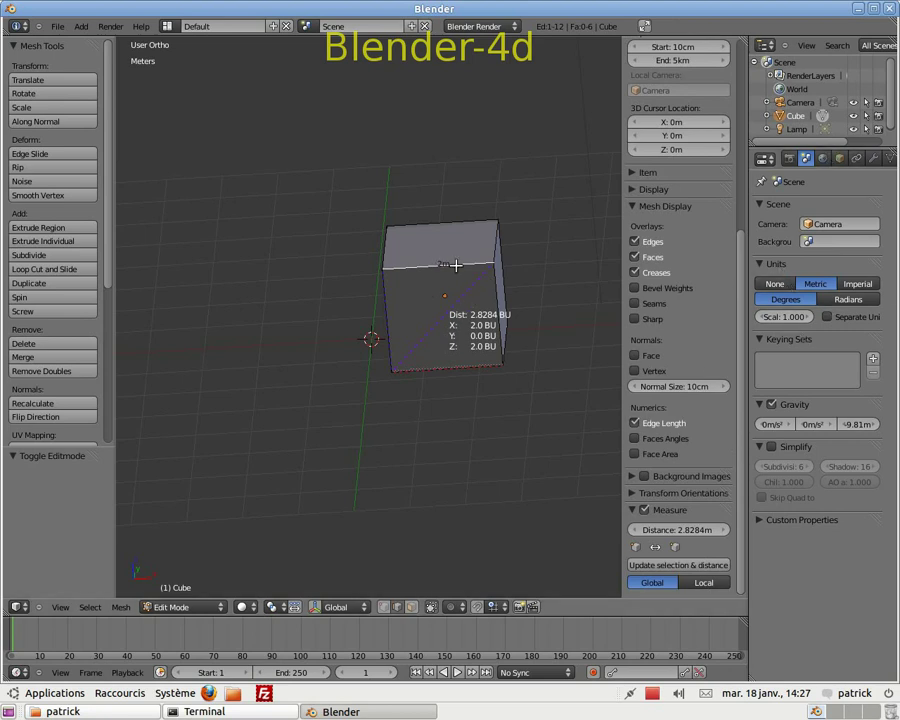
{"action": "left_click", "coordinate": [682, 566]}
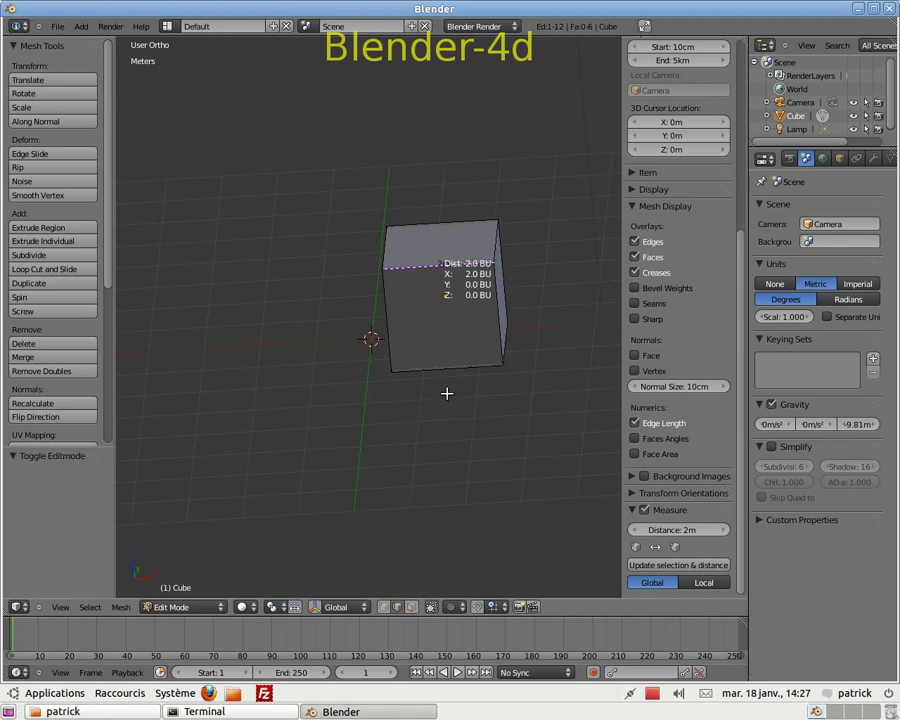
Switch to face selection mode, select the cube's front face and update the Measure selection.
{"action": "middle_click_drag", "start_coordinate": [404, 348], "coordinate": [458, 324]}
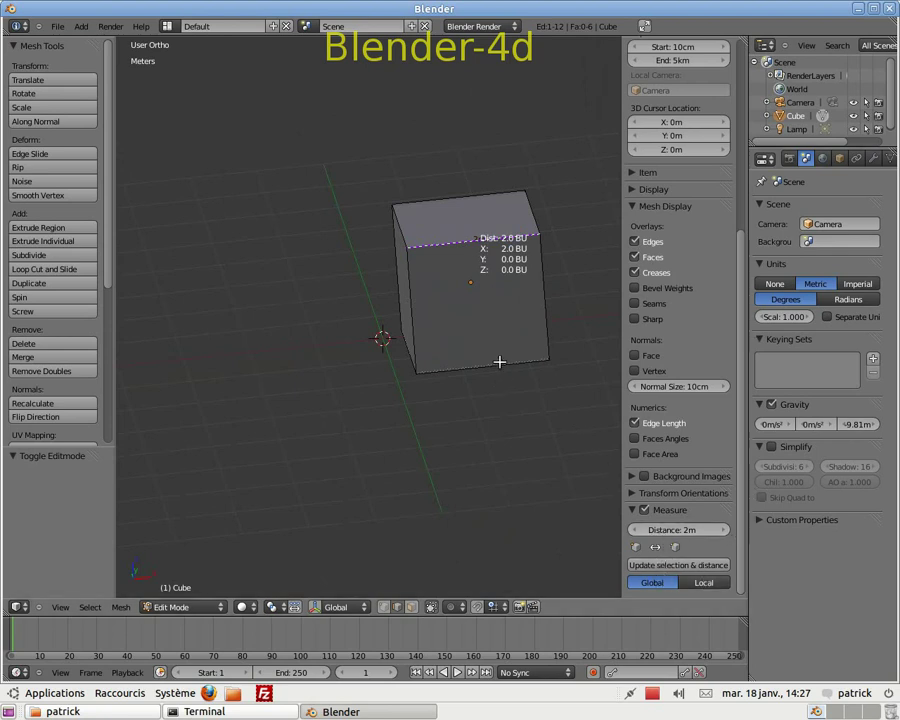
{"action": "left_click", "coordinate": [411, 607]}
{"action": "scroll", "coordinate": [730, 455], "scroll_direction": "down", "scroll_amount": 3}
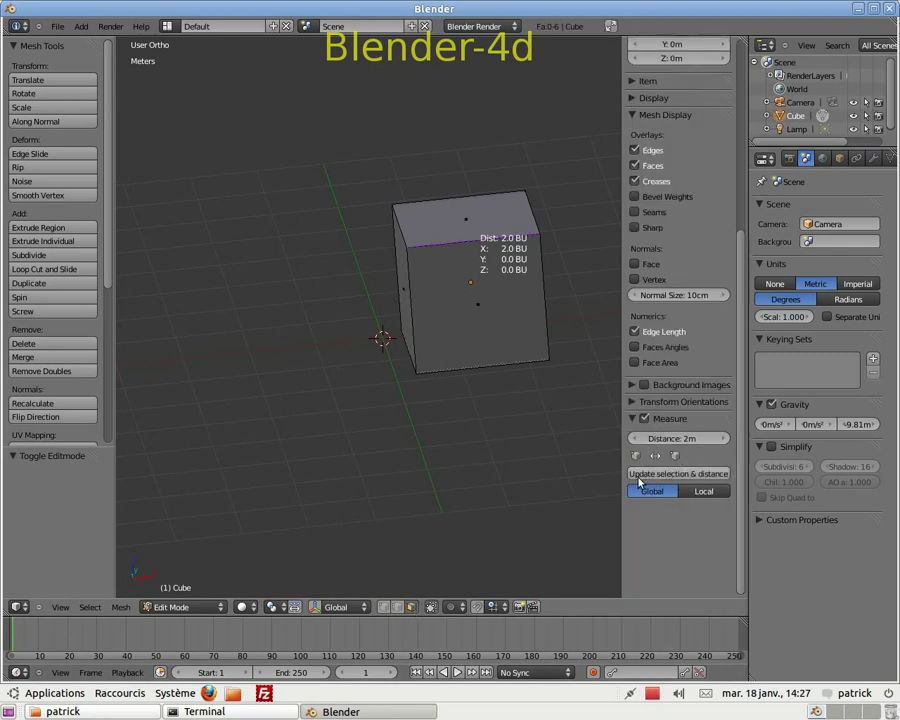
{"action": "right_click", "coordinate": [418, 246]}
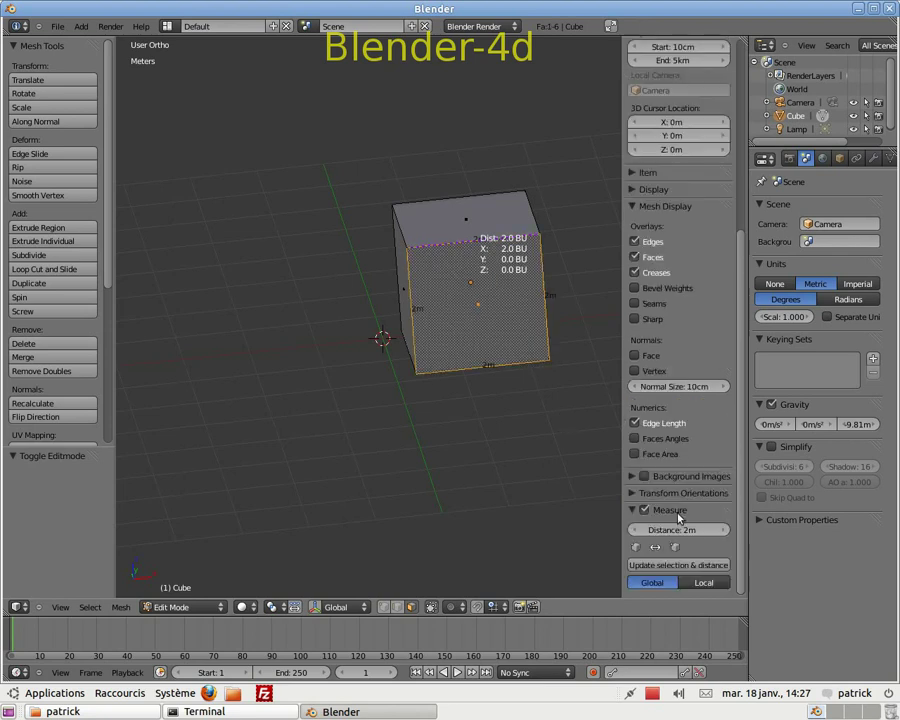
{"action": "left_click", "coordinate": [662, 566]}
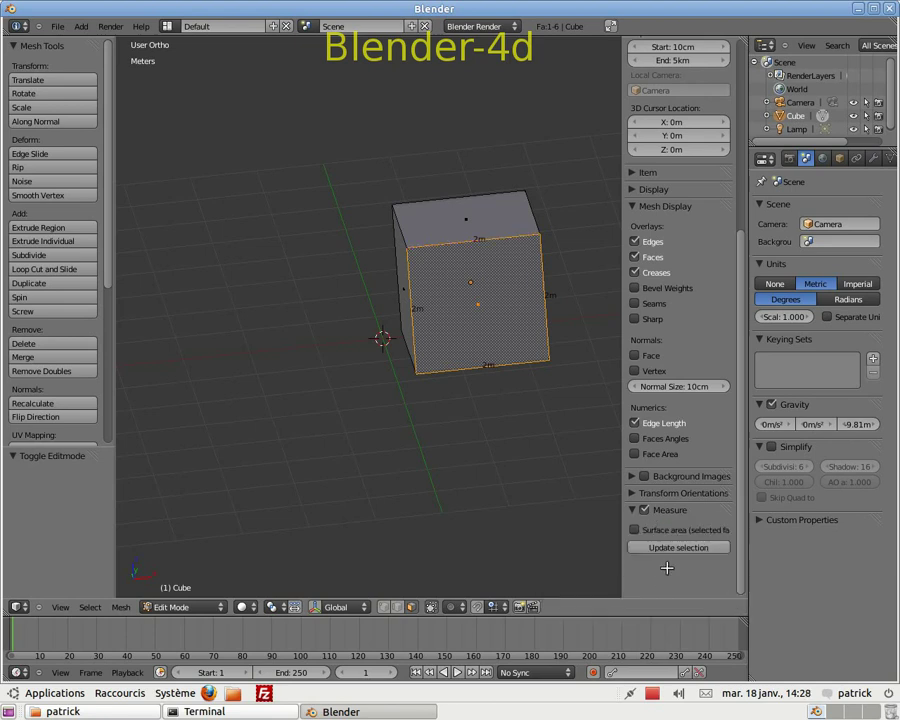
{"action": "scroll", "coordinate": [492, 301], "scroll_direction": "up", "scroll_amount": 1}
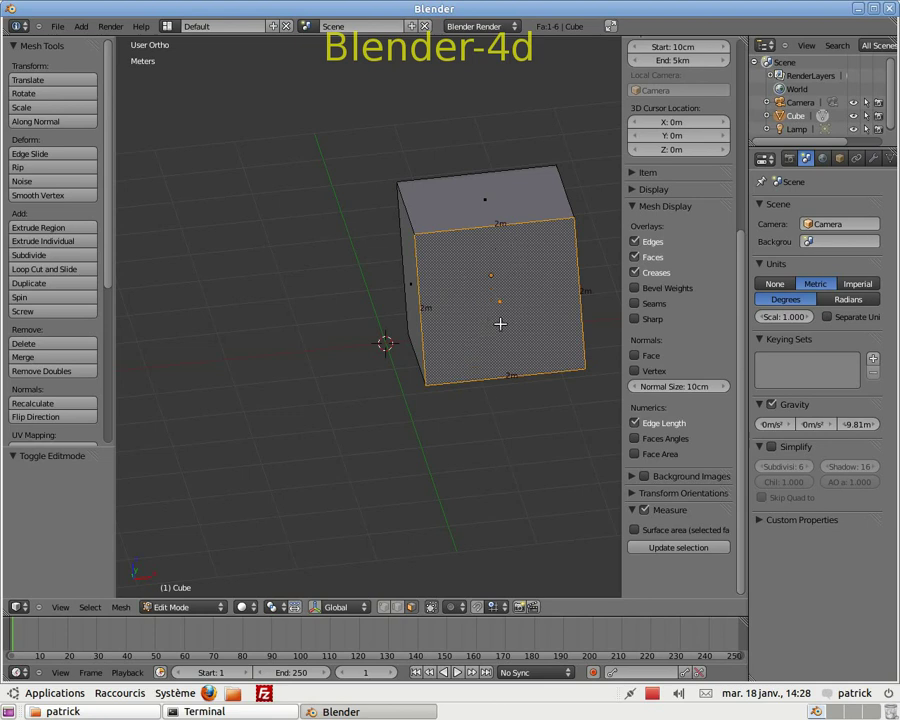
{"action": "key", "text": "g"}
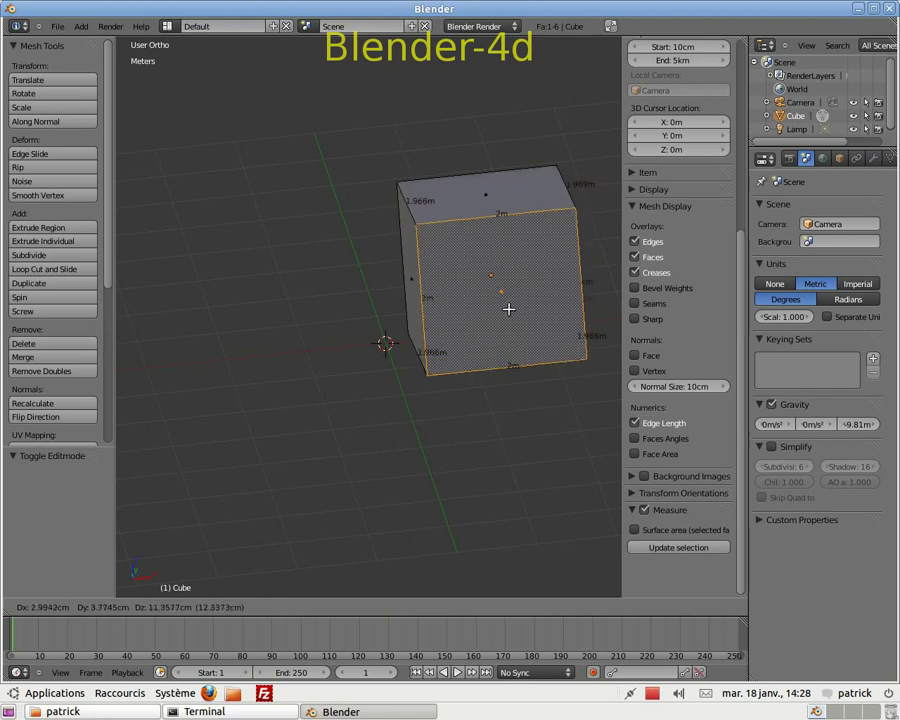
{"action": "right_click", "coordinate": [509, 309]}
Return to Object Mode and move the whole cube about 34.5 cm in X, 18.4 cm in Y and 60.3 cm in Z.
{"action": "key", "text": "Tab"}
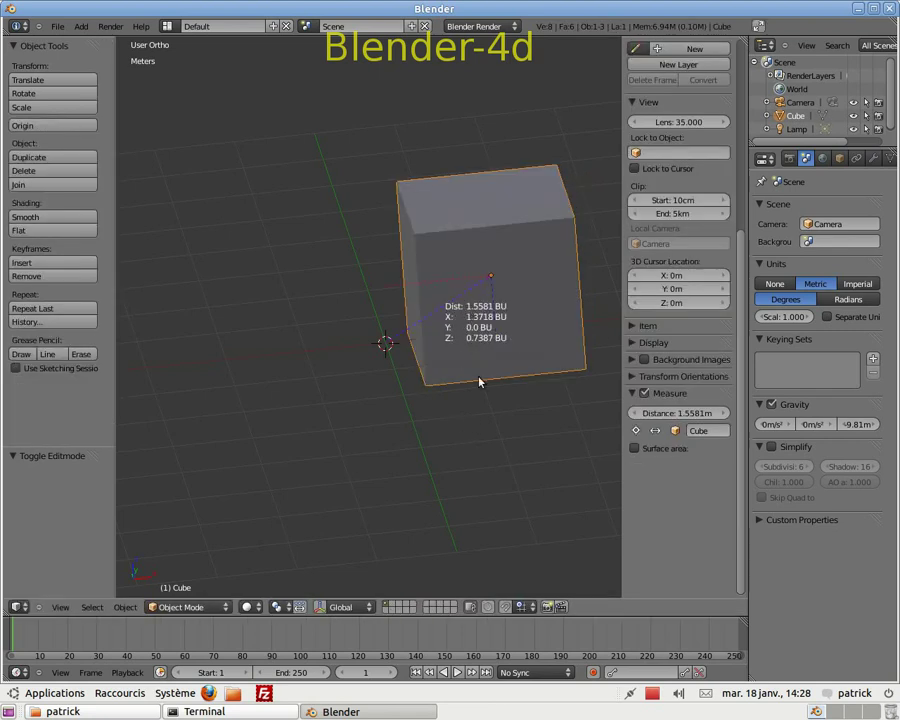
{"action": "key", "text": "g"}
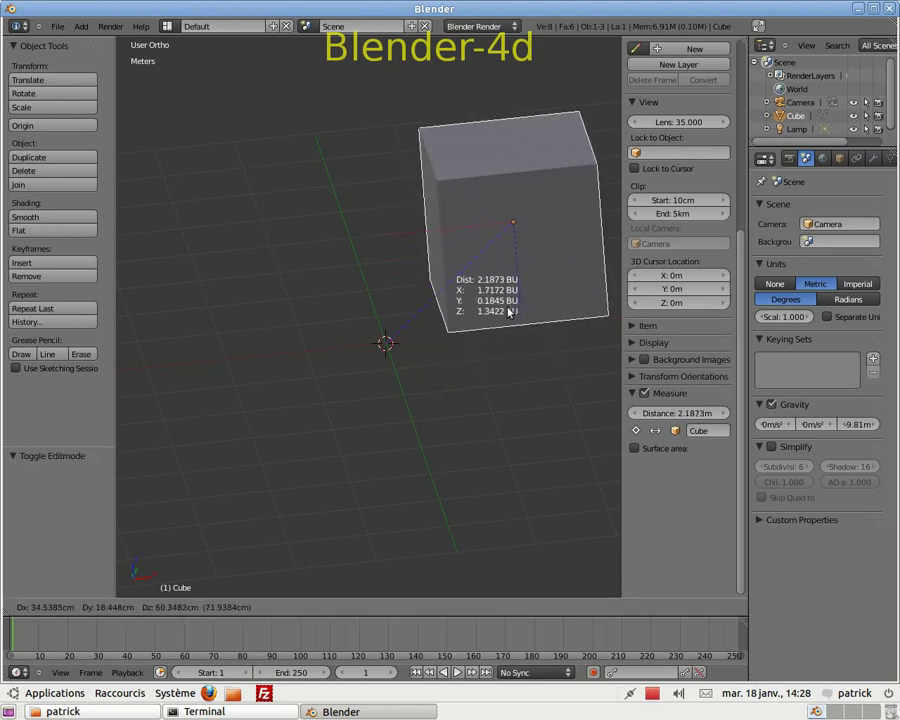
{"action": "left_click", "coordinate": [516, 318]}
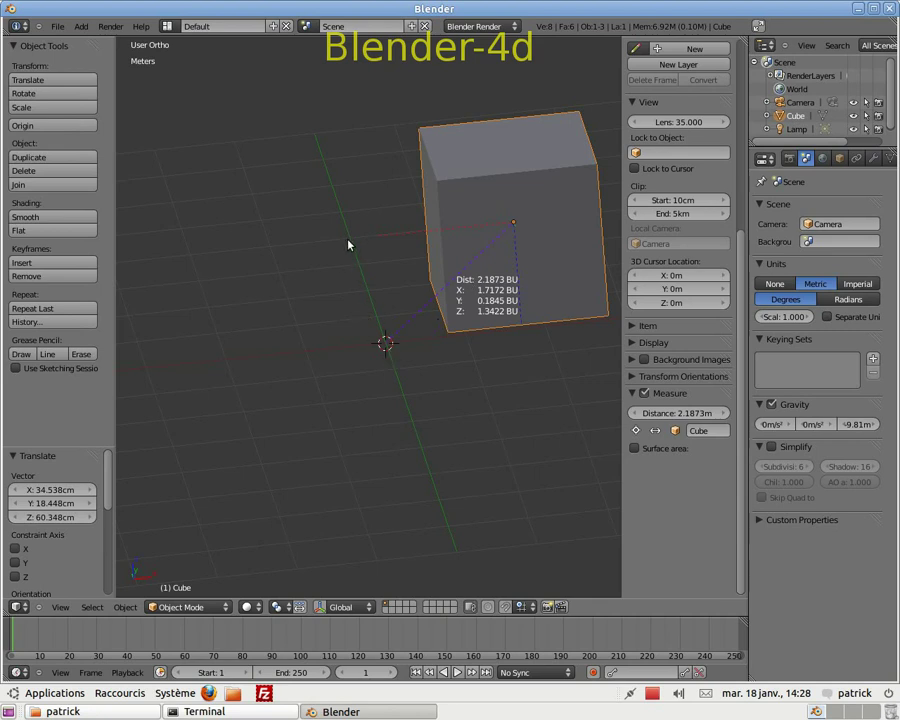
In Edit Mode with vertex selection, select the cube's upper rear left corner vertex and snap the 3D cursor to it.
{"action": "key", "text": "KP_1"}
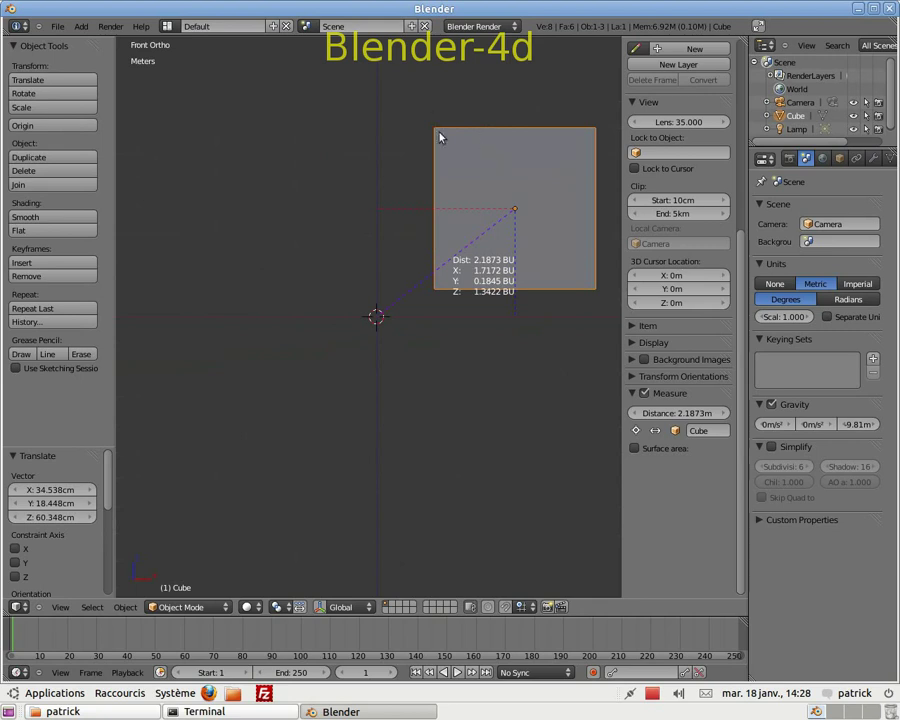
{"action": "key", "text": "Tab"}
{"action": "middle_click_drag", "start_coordinate": [426, 199], "coordinate": [450, 213]}
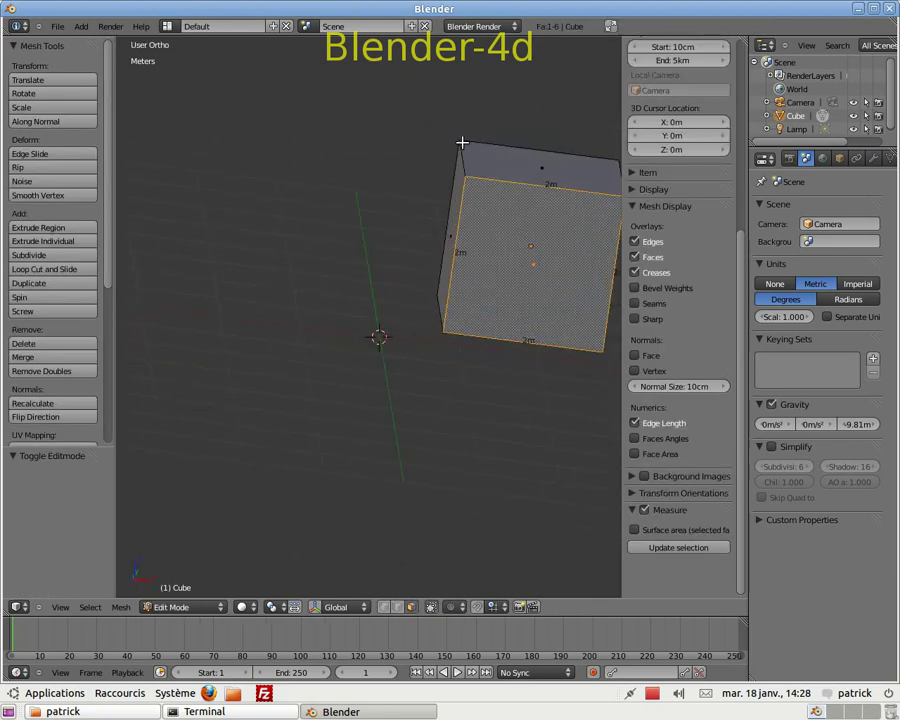
{"action": "left_click", "coordinate": [385, 607]}
{"action": "right_click", "coordinate": [458, 141]}
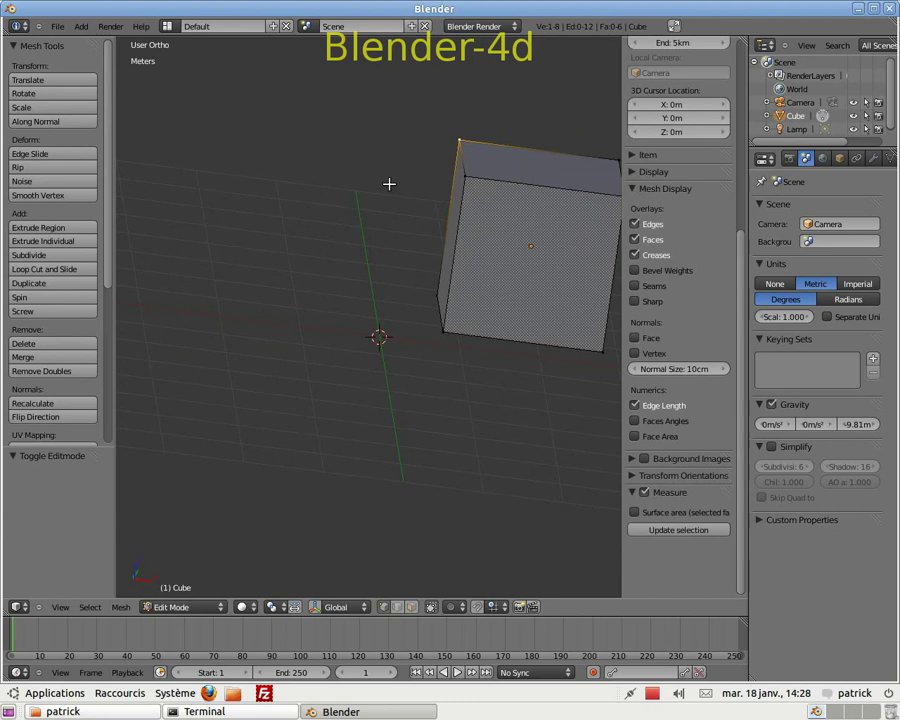
{"action": "key", "text": "shift+s"}
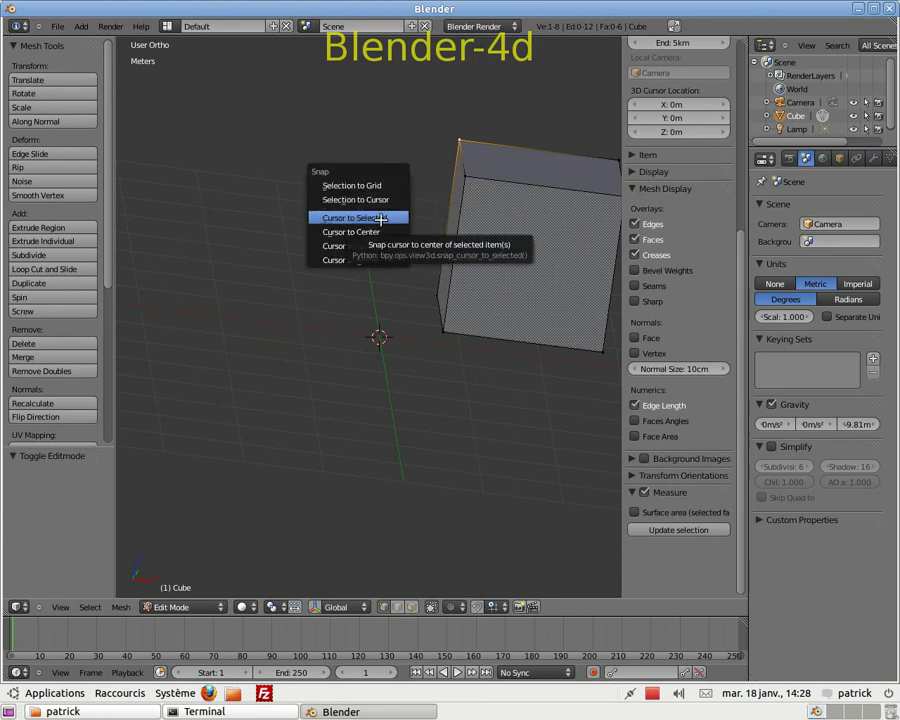
{"action": "left_click", "coordinate": [380, 218]}
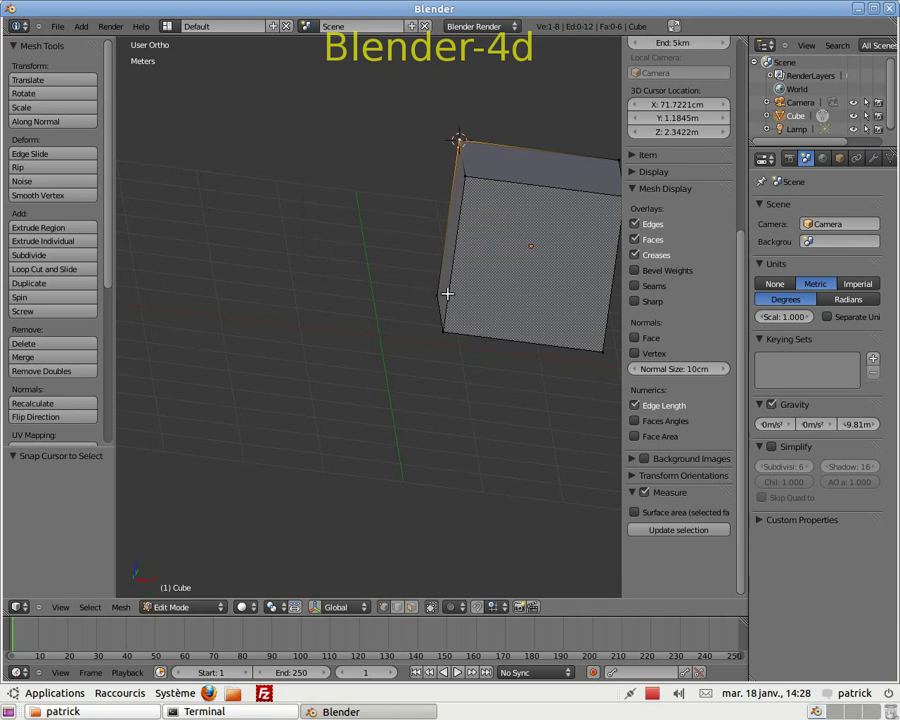
Return to Object Mode and examine the measured distance between the 3D cursor and the cube's origin in front view.
{"action": "key", "text": "KP_1"}
{"action": "key", "text": "Tab"}
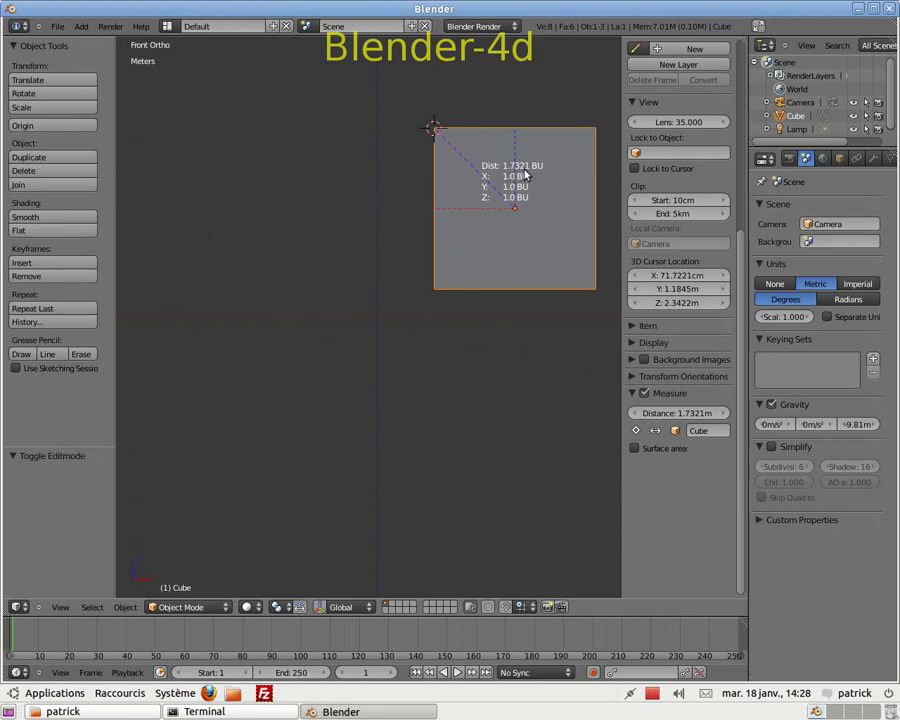
{"action": "middle_click_drag", "start_coordinate": [552, 178], "coordinate": [503, 205]}
{"action": "key", "text": "KP_1"}
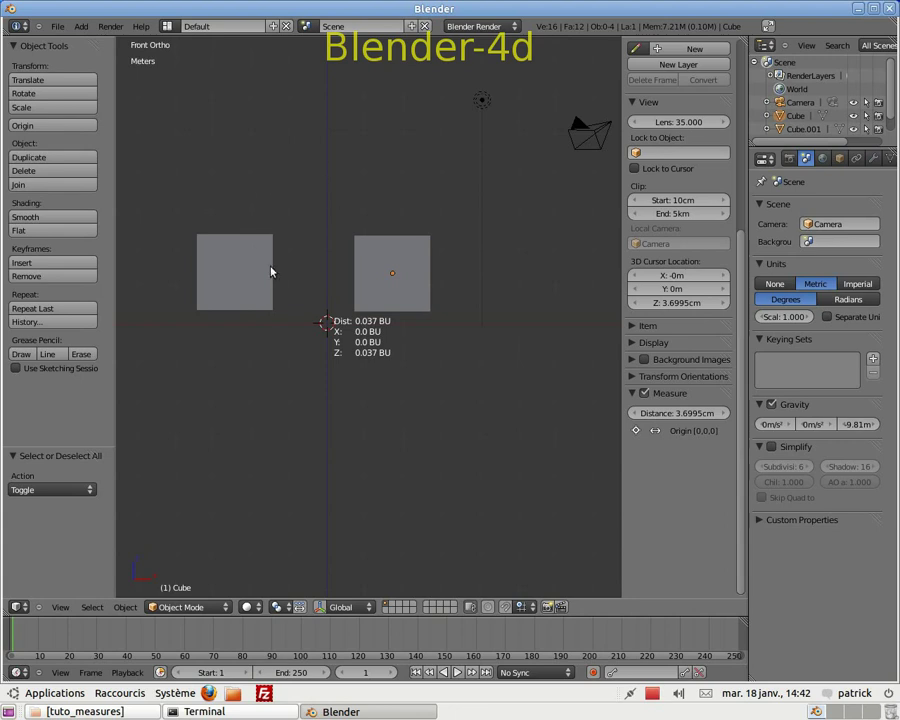
Select Cube.001 and Cube together in Object Mode to measure the distance between their origins.
{"action": "right_click", "coordinate": [236, 284]}
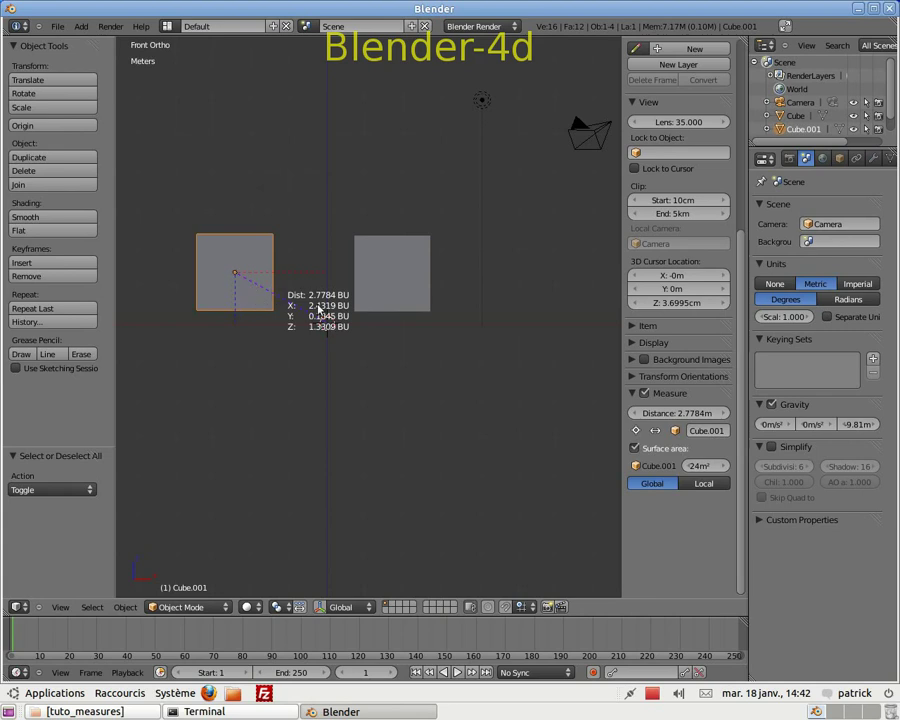
{"action": "right_click", "coordinate": [395, 266], "text": "shift"}
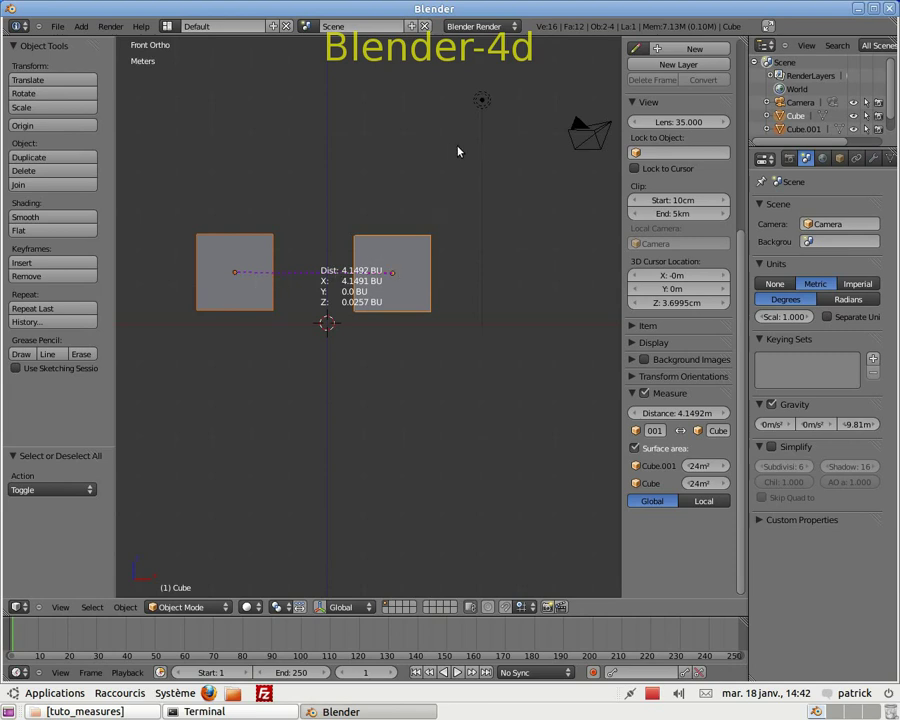
{"action": "key", "text": "Tab"}
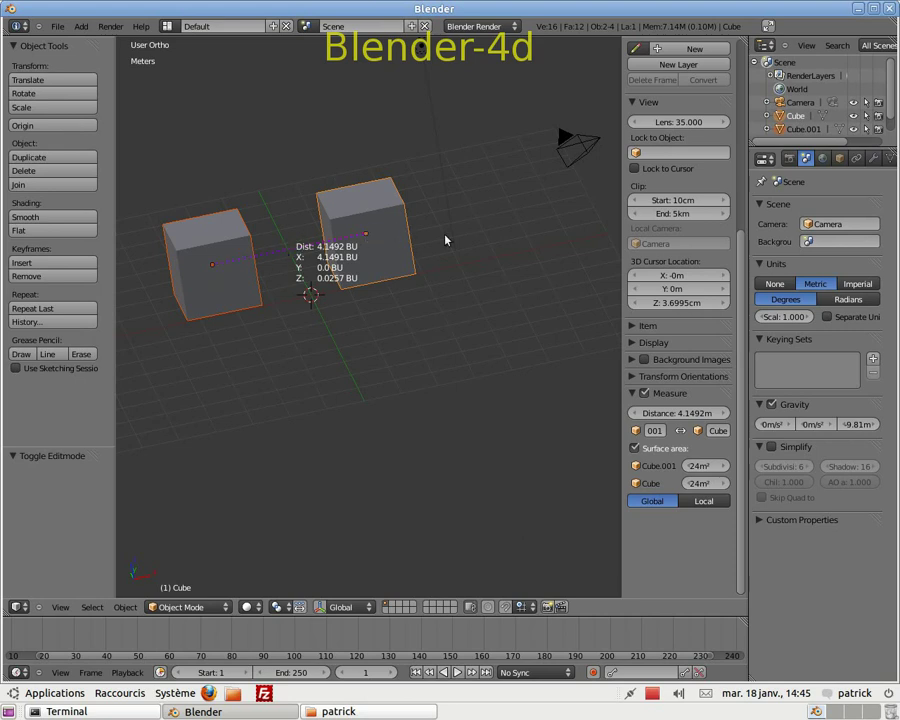
In Edit Mode, select both end vertices of Cube's upper front edge and update the Measure selection and distance.
{"action": "key", "text": "Tab"}
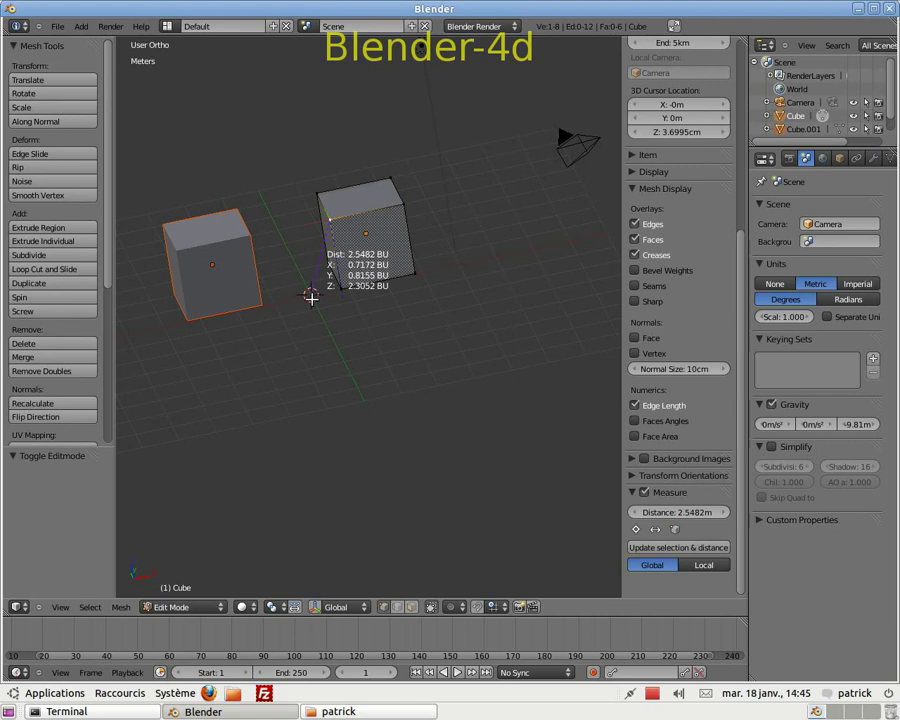
{"action": "right_click", "coordinate": [399, 203], "text": "shift"}
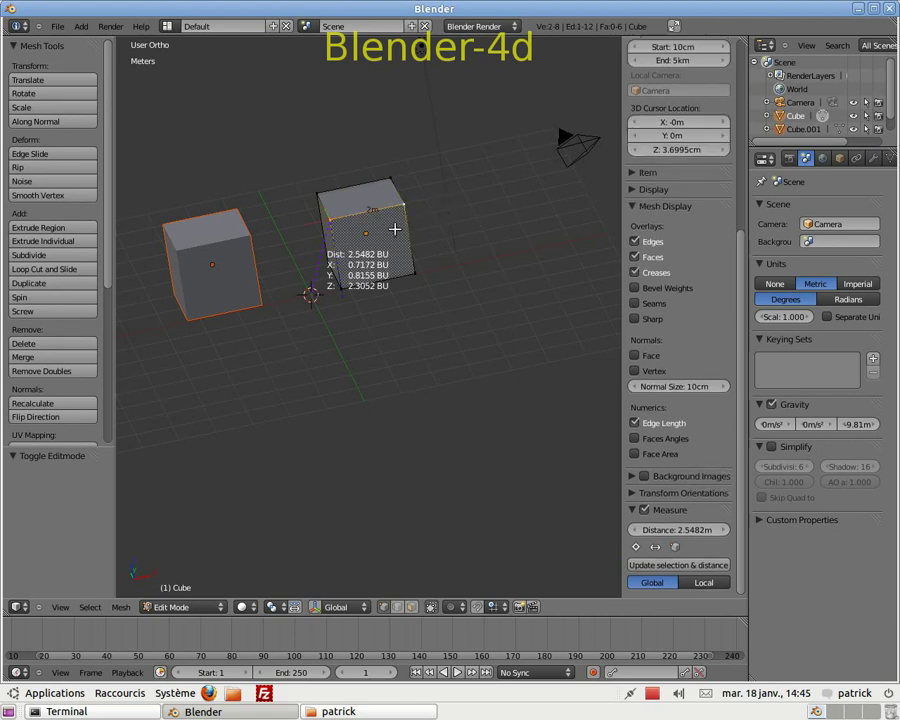
{"action": "middle_click_drag", "start_coordinate": [370, 216], "coordinate": [380, 240]}
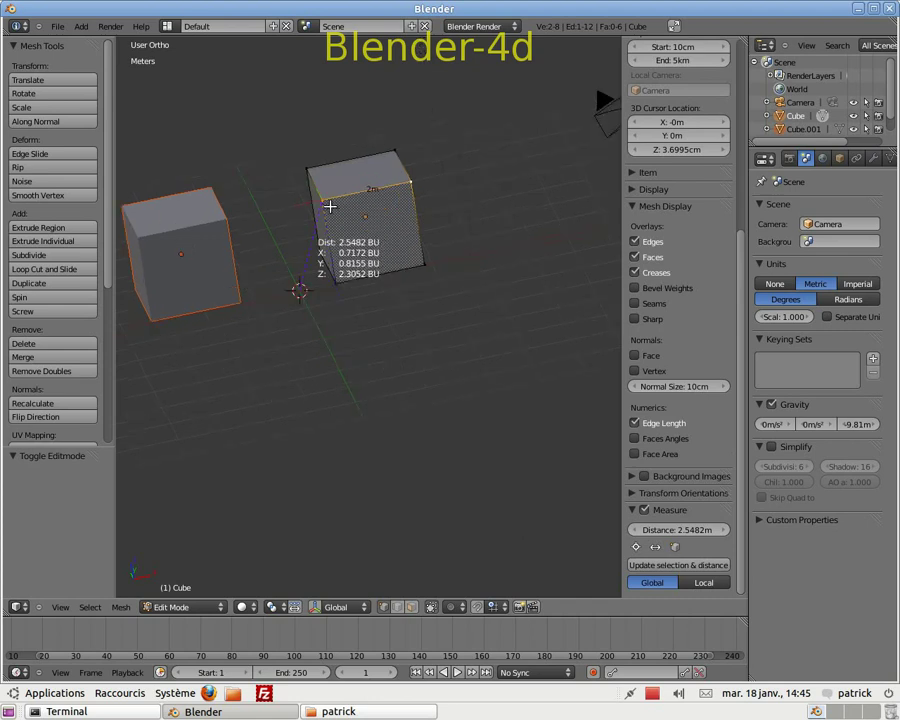
{"action": "left_click", "coordinate": [680, 569]}
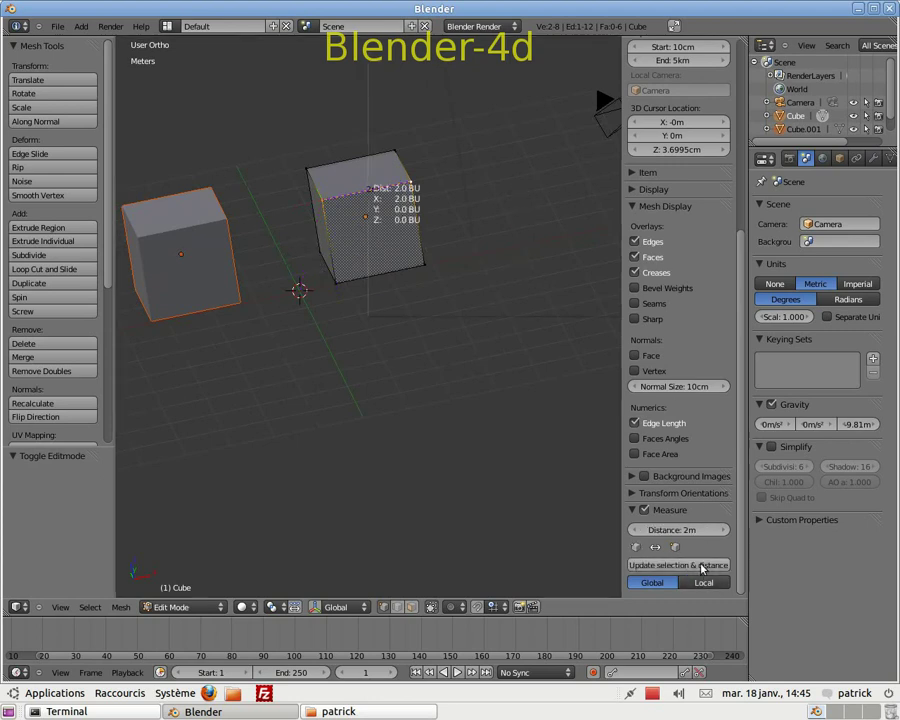
{"action": "scroll", "coordinate": [430, 196], "scroll_direction": "up", "scroll_amount": 2}
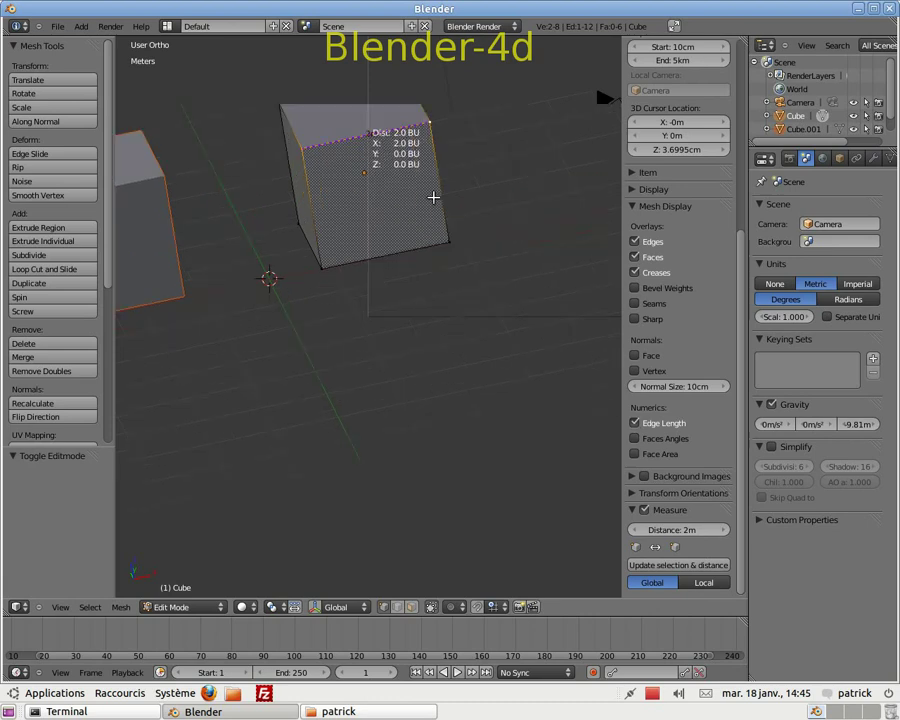
{"action": "middle_click_drag", "start_coordinate": [447, 199], "coordinate": [443, 235]}
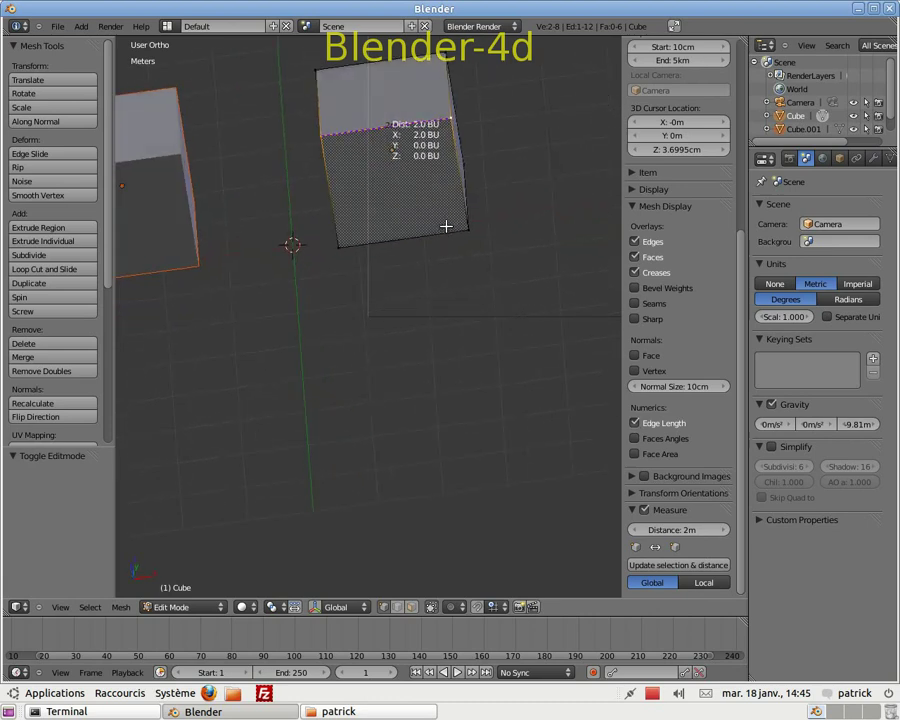
{"action": "middle_click_drag", "start_coordinate": [212, 209], "coordinate": [255, 141]}
{"action": "middle_click_drag", "start_coordinate": [403, 255], "coordinate": [200, 222]}
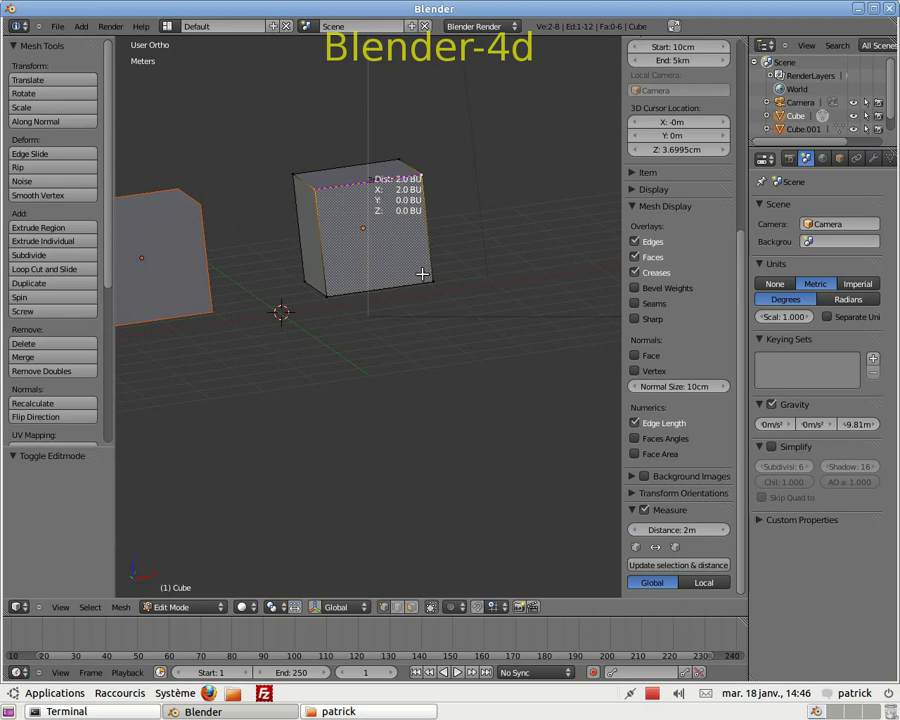
{"action": "scroll", "coordinate": [608, 298], "scroll_direction": "up", "scroll_amount": 6}
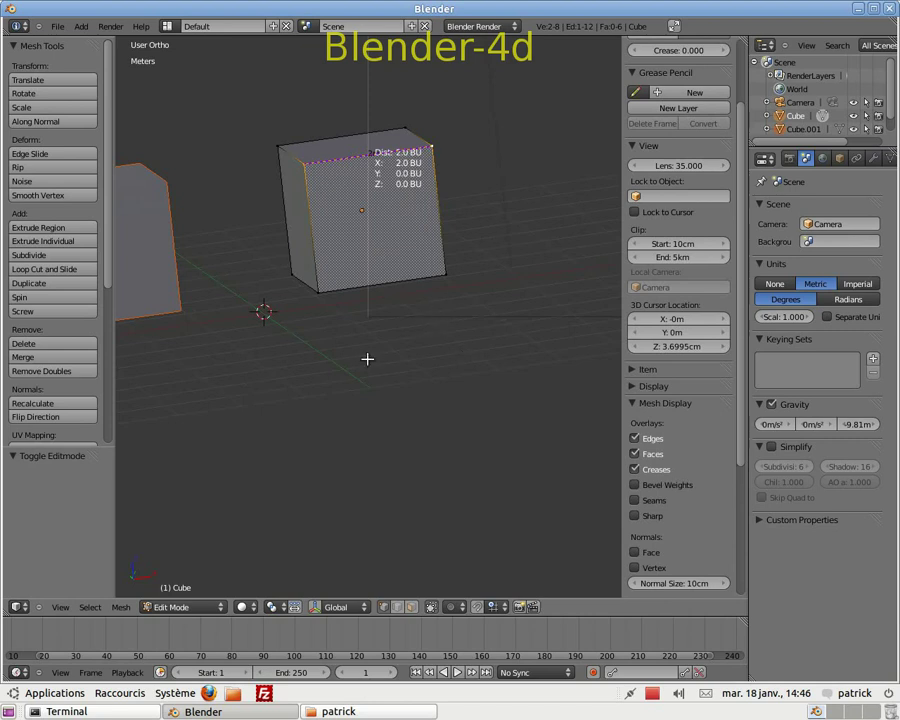
{"action": "middle_click_drag", "start_coordinate": [393, 365], "coordinate": [434, 382]}
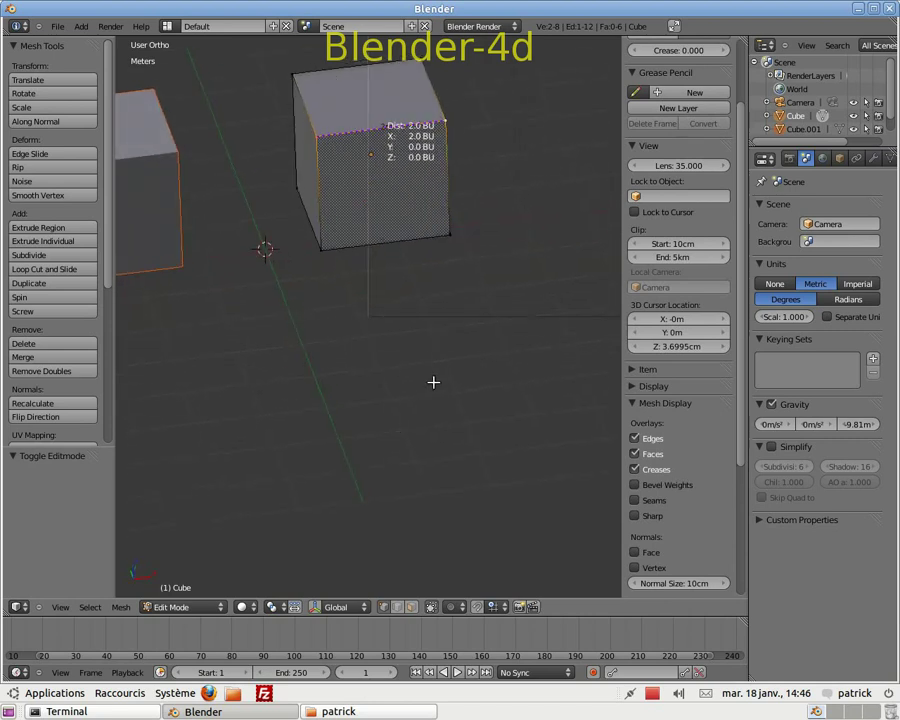